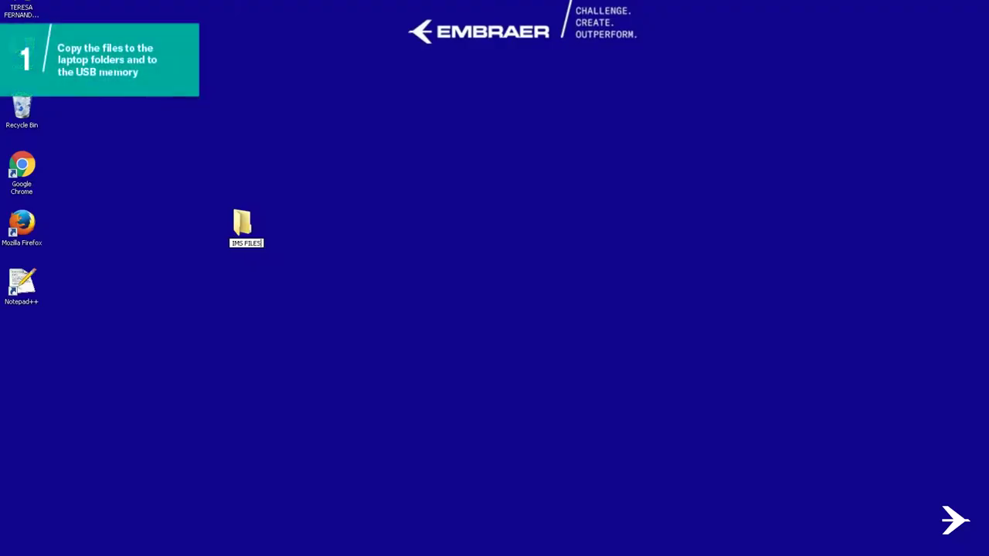
Create two new desktop folders named MEDIA SET and DOCS AND TABLES
{"action": "right_click", "coordinate": [254, 177]}
{"action": "mouse_move", "coordinate": [275, 267]}
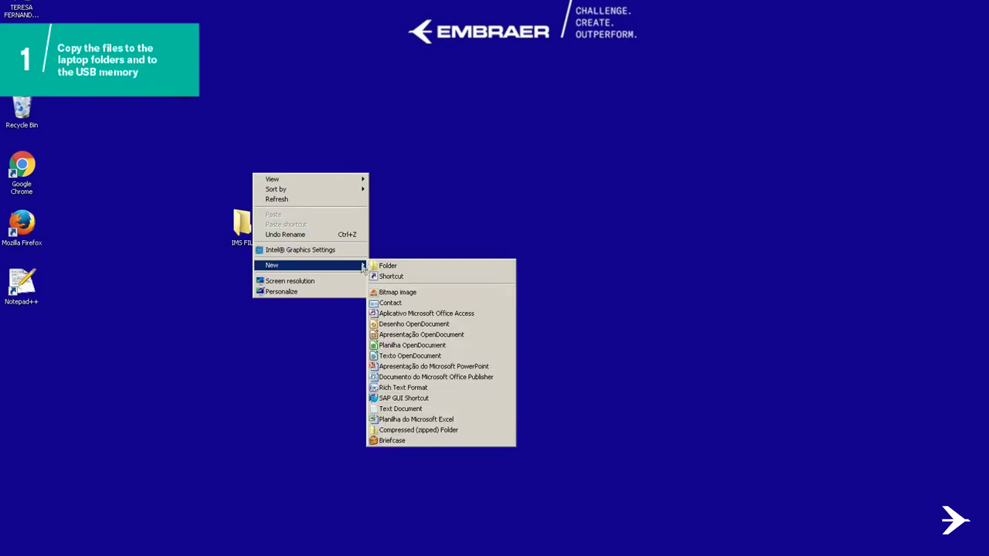
{"action": "left_click", "coordinate": [383, 267]}
{"action": "type", "text": "MEDIA SET"}
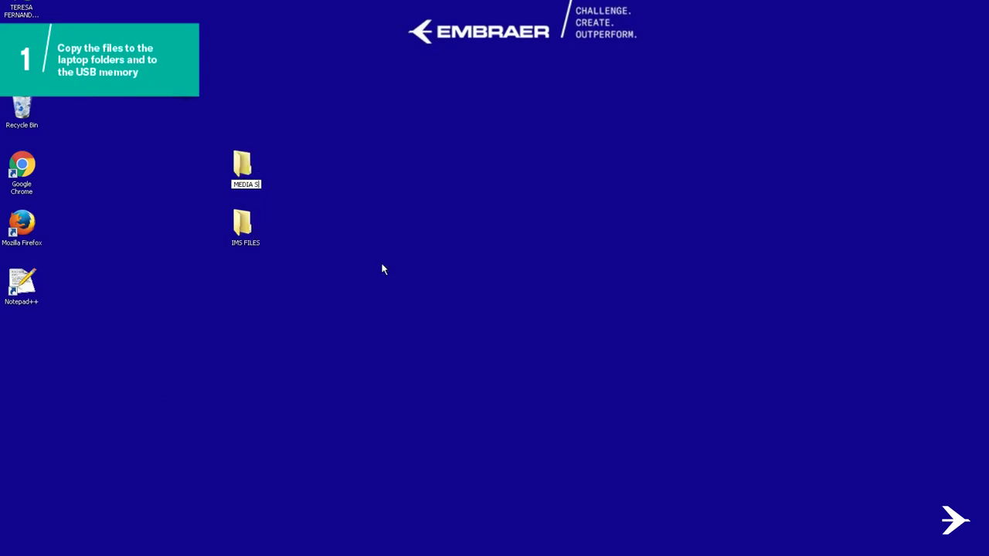
{"action": "right_click", "coordinate": [304, 172]}
{"action": "mouse_move", "coordinate": [329, 267]}
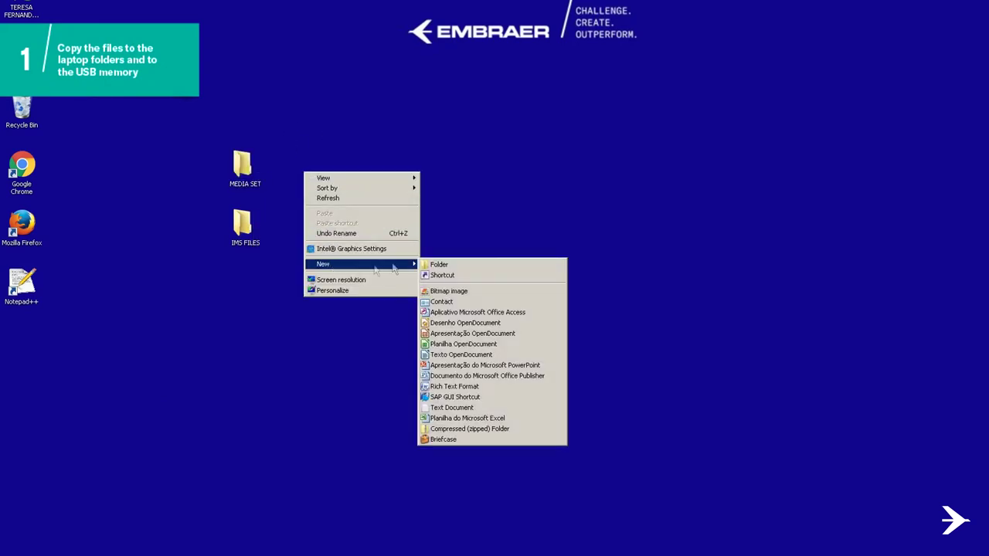
{"action": "left_click", "coordinate": [431, 265]}
{"action": "type", "text": "DOC"}
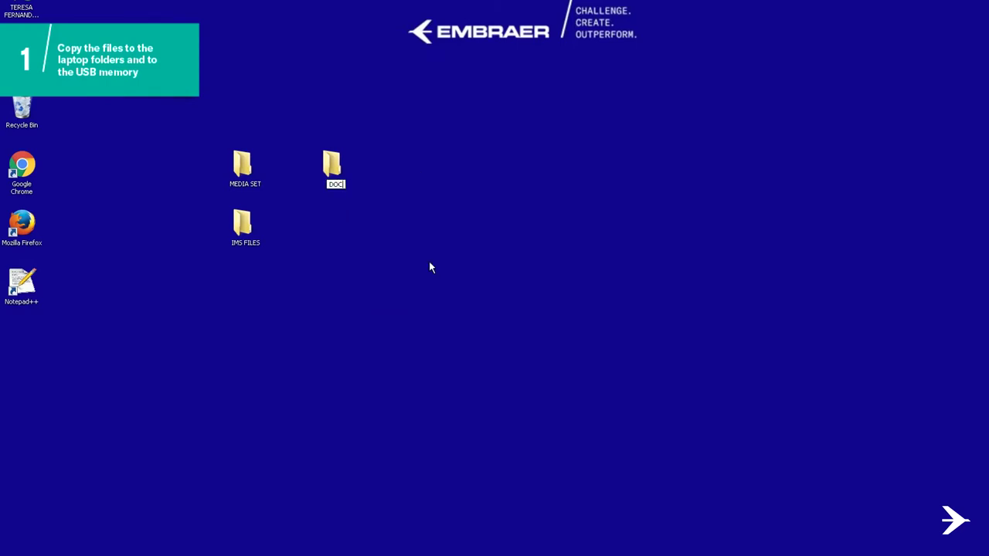
{"action": "type", "text": "S AND TABLES"}
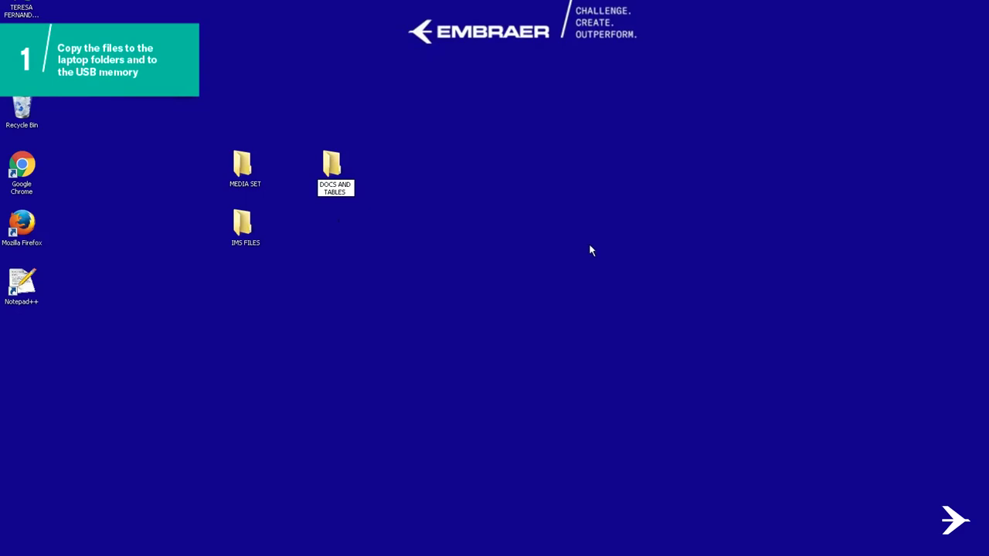
Add a DATABASES desktop folder and create a fourth new folder
{"action": "right_click", "coordinate": [337, 237]}
{"action": "mouse_move", "coordinate": [371, 330]}
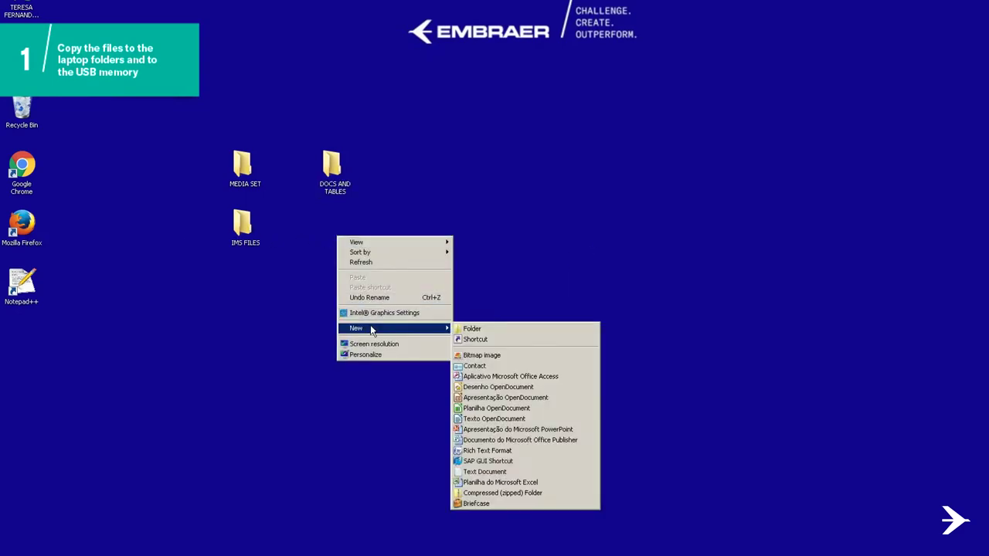
{"action": "left_click", "coordinate": [467, 330]}
{"action": "type", "text": "DATABASES"}
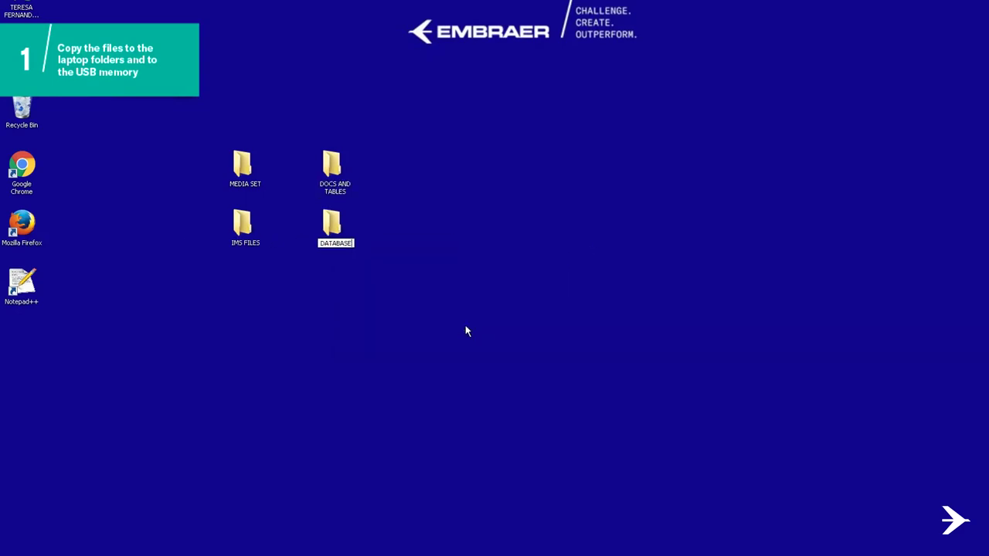
{"action": "right_click", "coordinate": [414, 170]}
{"action": "mouse_move", "coordinate": [514, 267]}
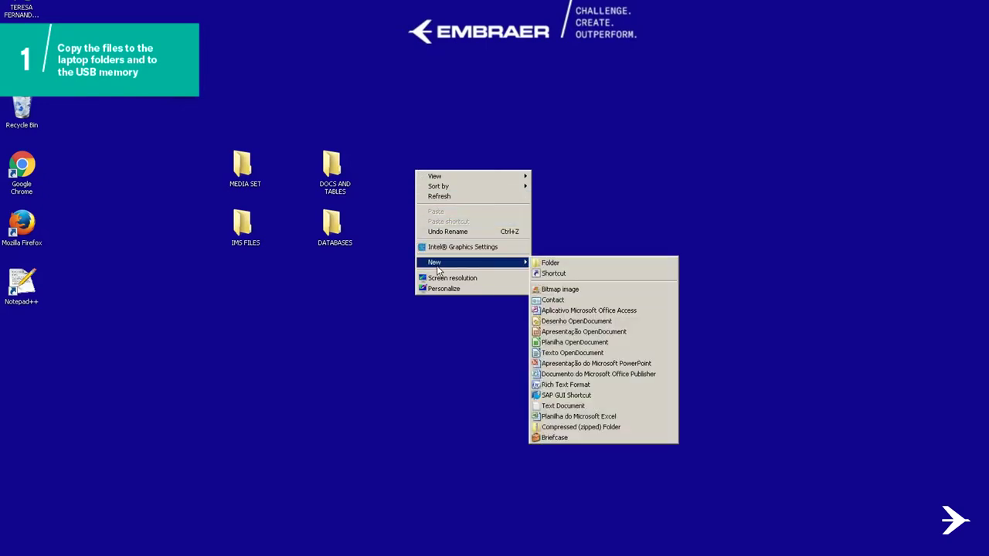
{"action": "left_click", "coordinate": [549, 264]}
{"action": "type", "text": "LICE"}
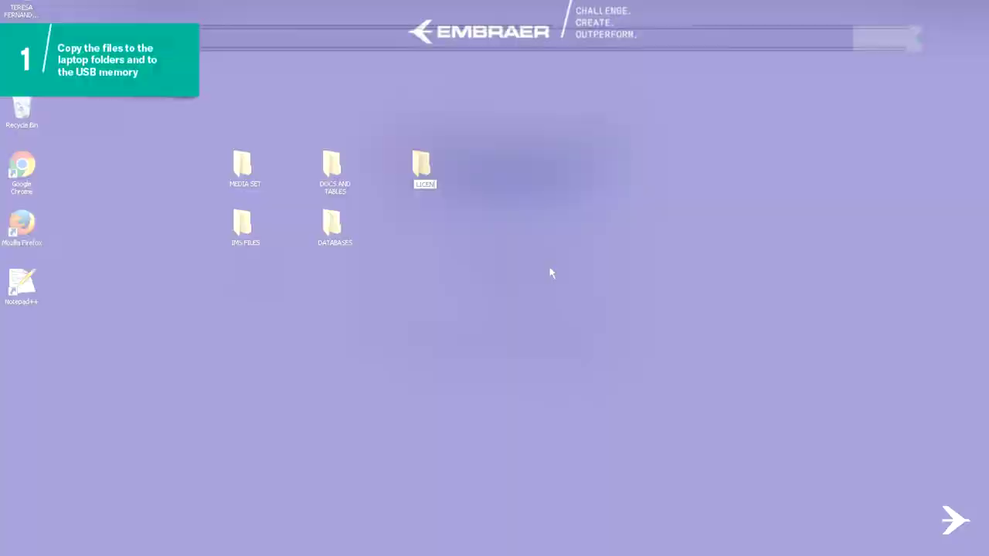
{"action": "type", "text": "ww"}
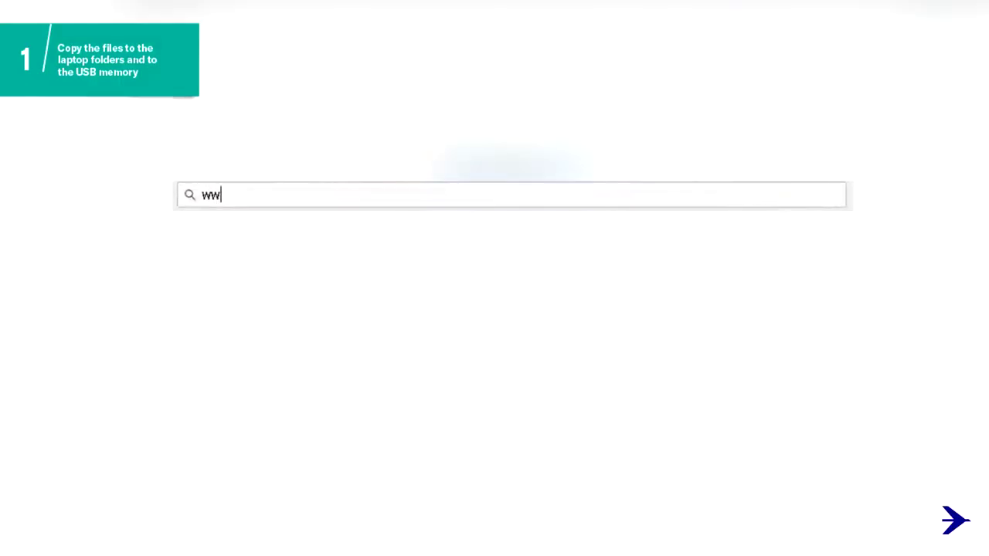
{"action": "type", "text": "w.flyembr"}
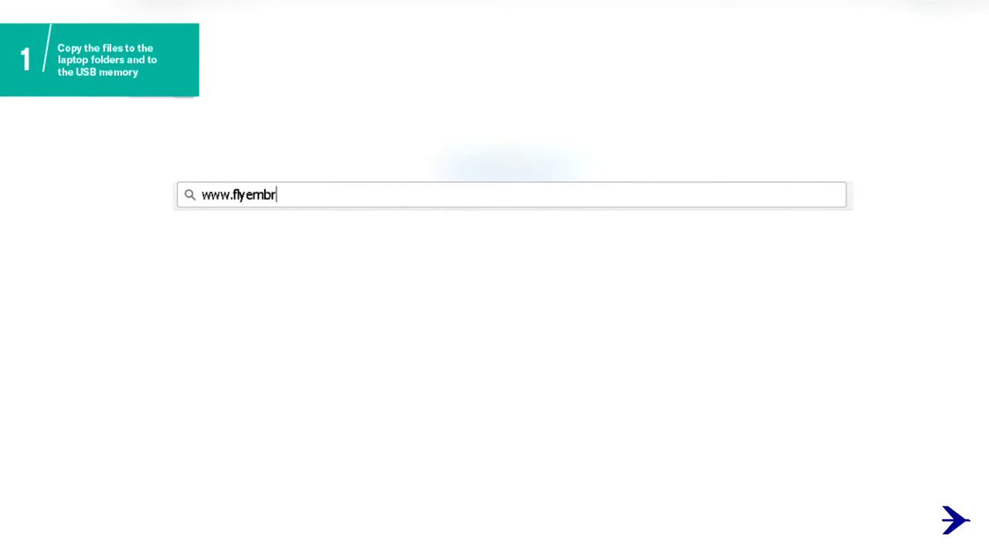
{"action": "type", "text": "aer.com"}
{"action": "key", "text": "Return"}
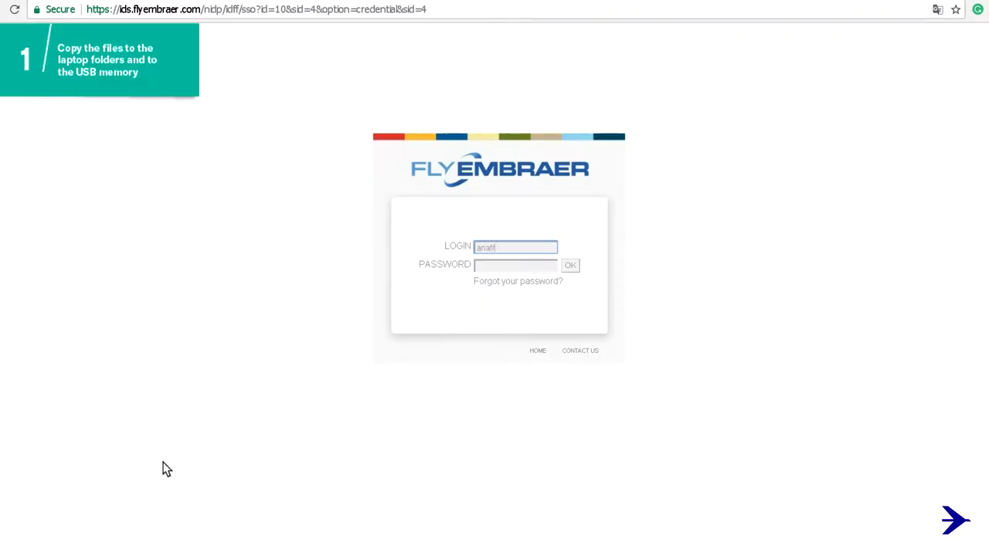
{"action": "type", "text": "****"}
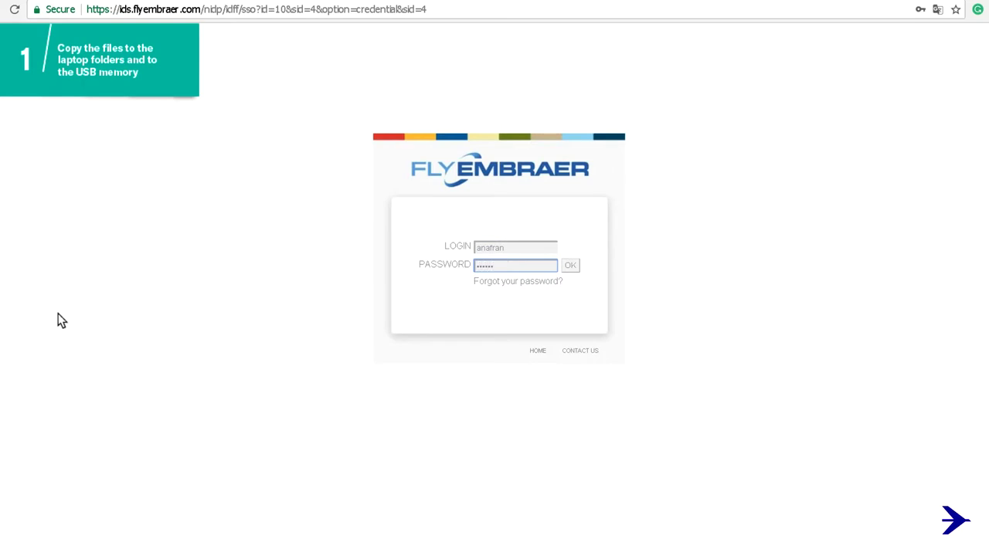
{"action": "left_click", "coordinate": [571, 266]}
Browse Flight Operations downloads to Executive Jets > Maintenance > Avionics Software > LEGACY 500
{"action": "left_click", "coordinate": [80, 97]}
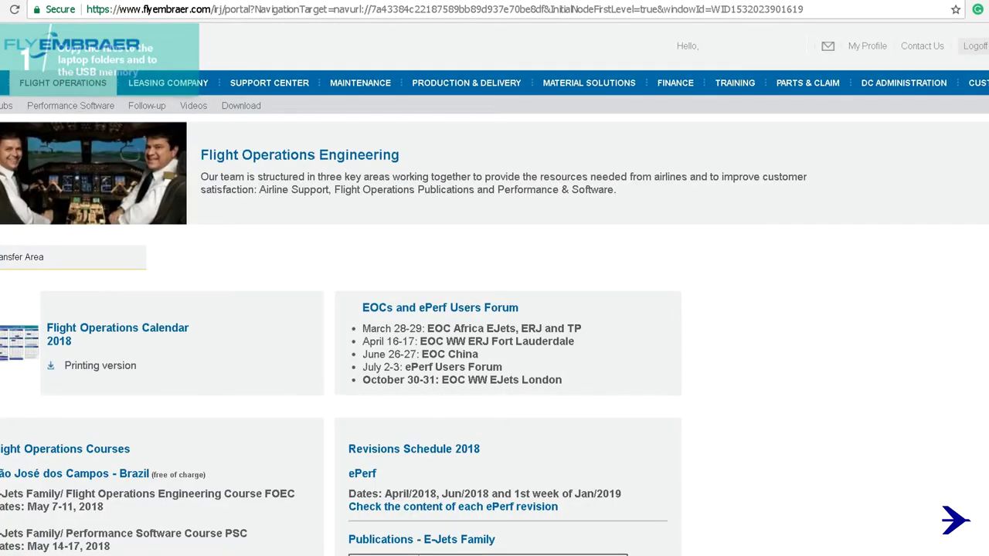
{"action": "left_click", "coordinate": [241, 108]}
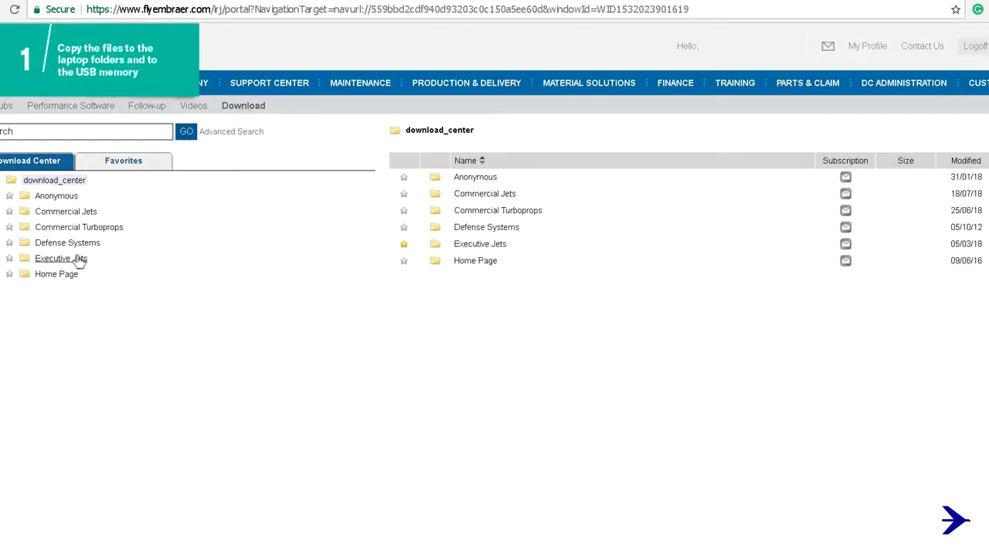
{"action": "left_click", "coordinate": [74, 263]}
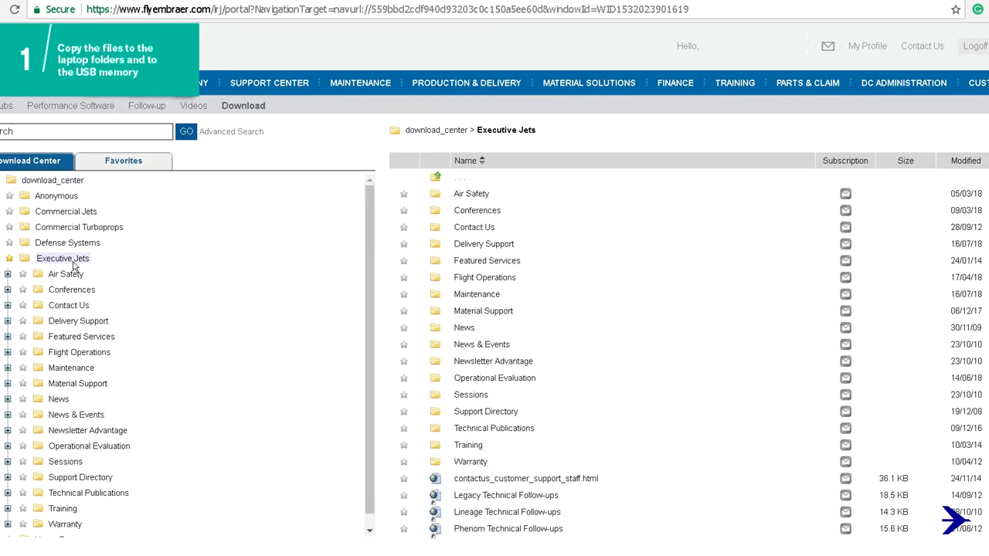
{"action": "left_click", "coordinate": [90, 371]}
{"action": "left_click", "coordinate": [121, 435]}
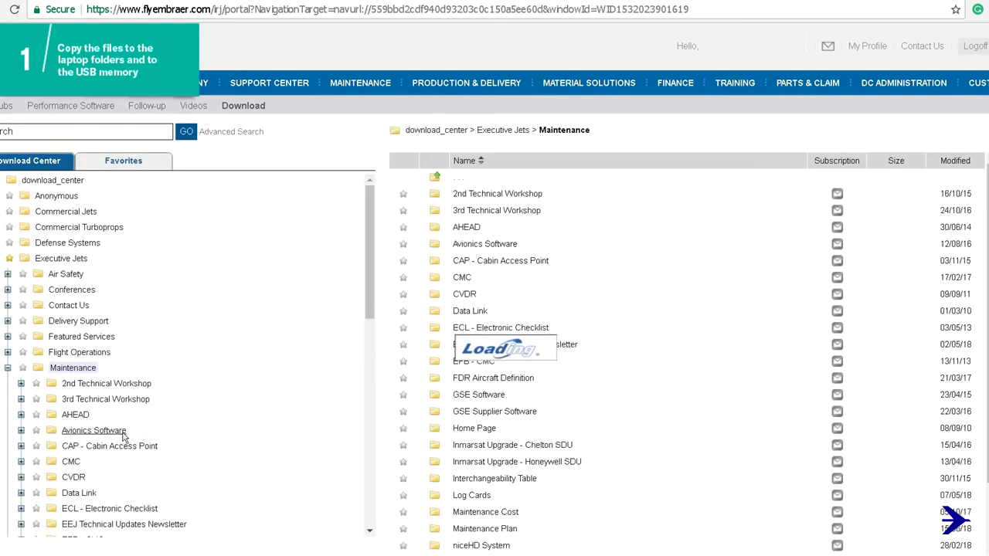
{"action": "left_click", "coordinate": [498, 214]}
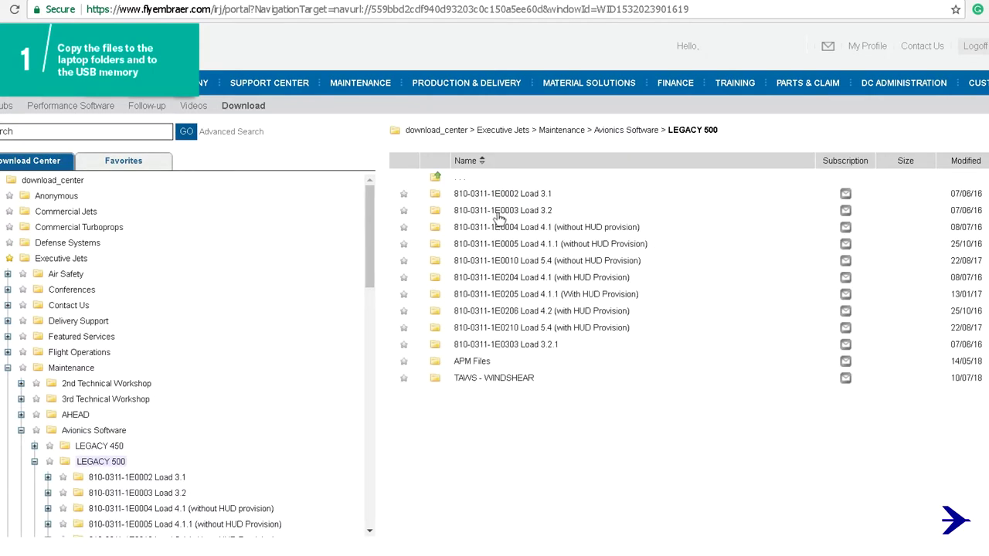
Go to Load 5.4 > IMAA Load Contents > ATA 42-31 > IMS 6010 and download IMST-6010 and IMSA-6010 zips
{"action": "left_click", "coordinate": [460, 262]}
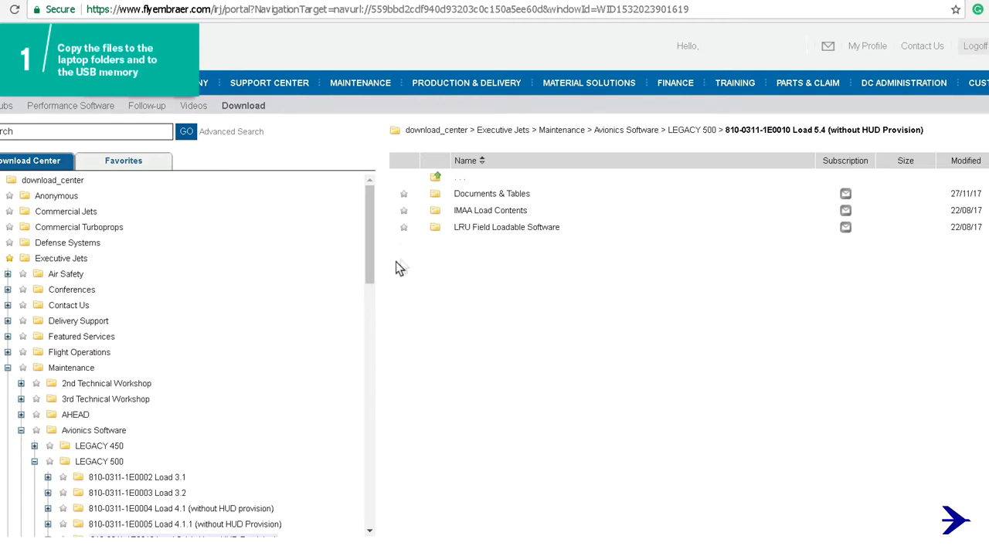
{"action": "left_click", "coordinate": [463, 216]}
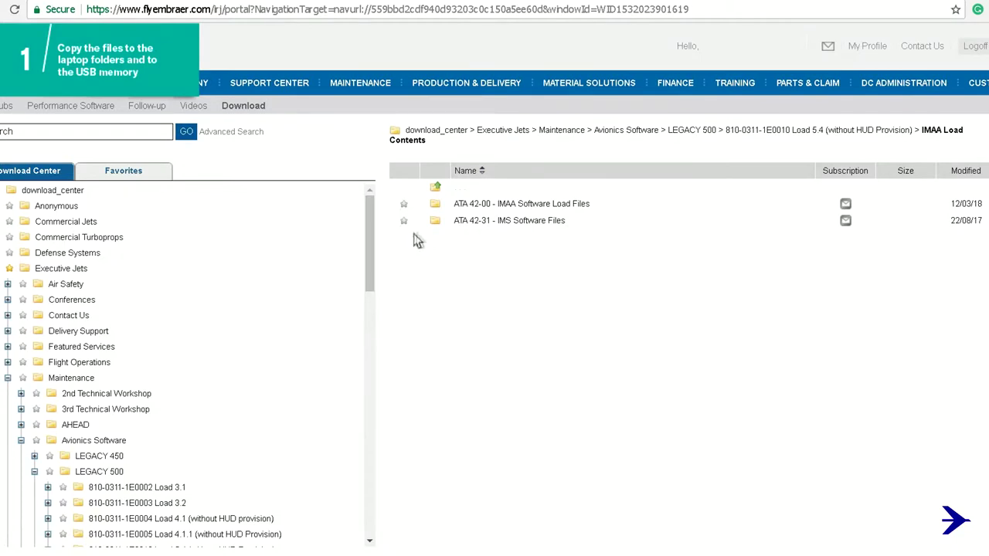
{"action": "left_click", "coordinate": [460, 224]}
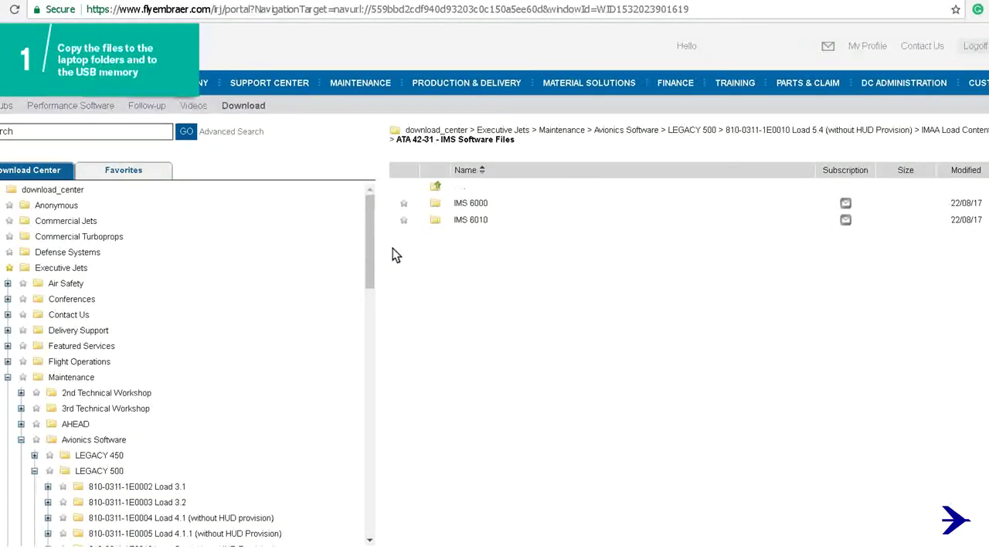
{"action": "left_click", "coordinate": [463, 223]}
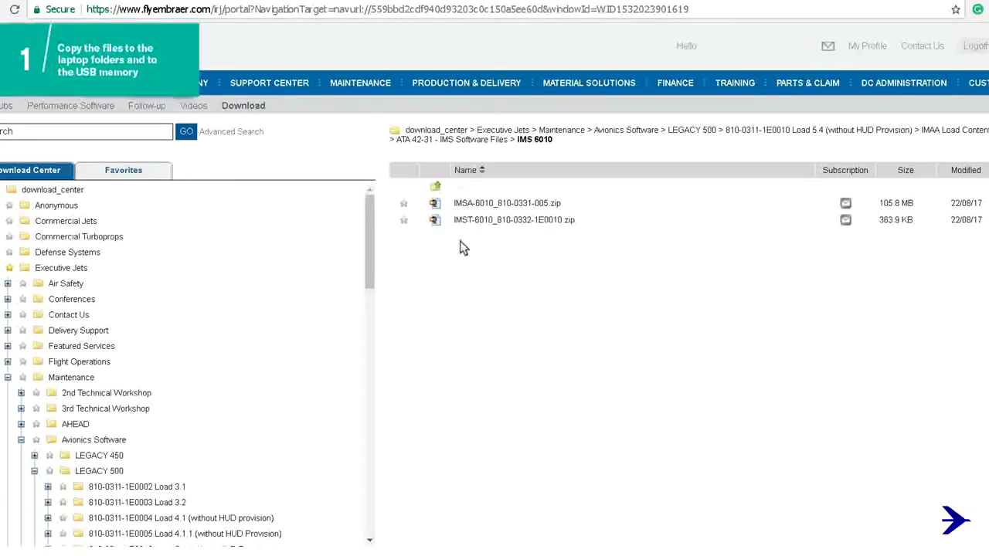
{"action": "left_click", "coordinate": [468, 226]}
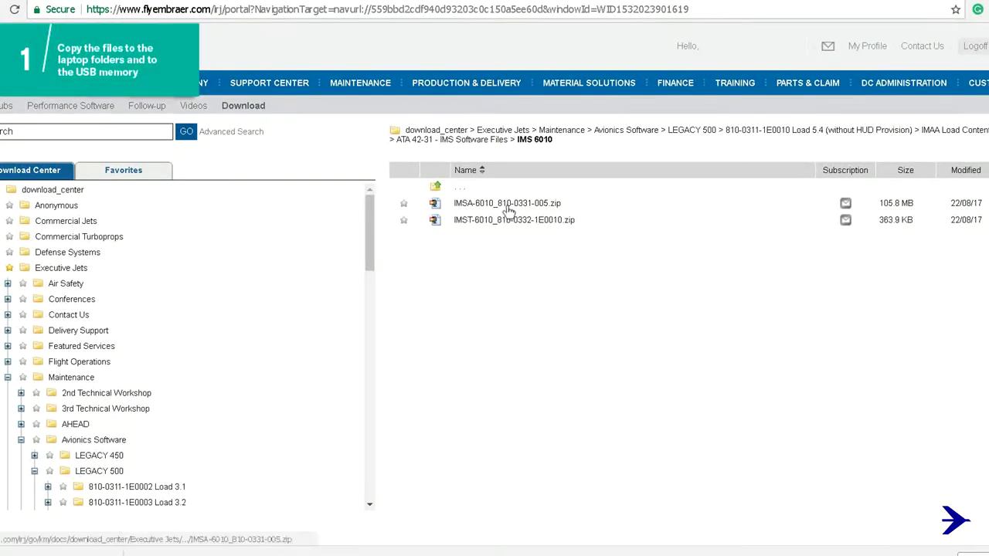
{"action": "left_click", "coordinate": [509, 204]}
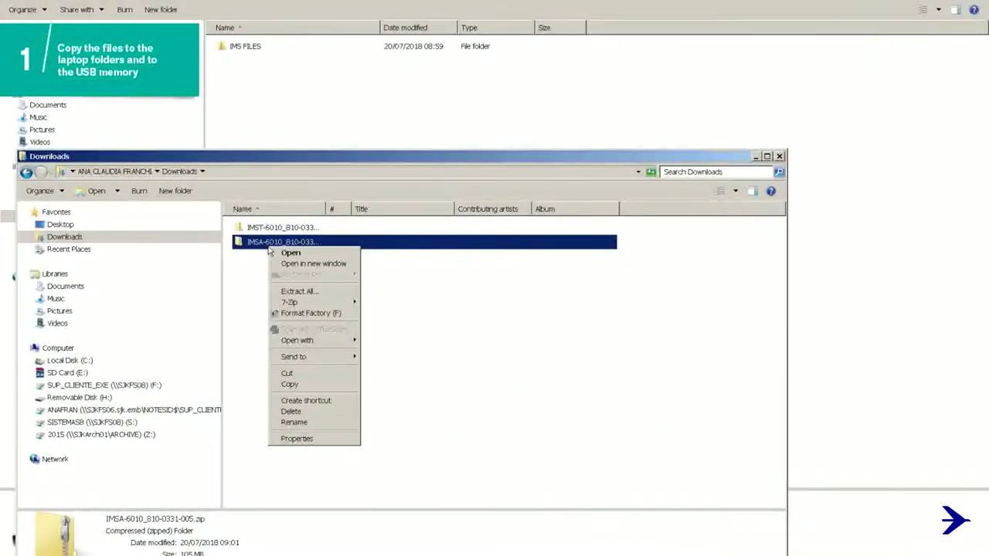
Extract the IMSA-6010 and IMST-6010 zip files in Downloads
{"action": "left_click", "coordinate": [289, 291]}
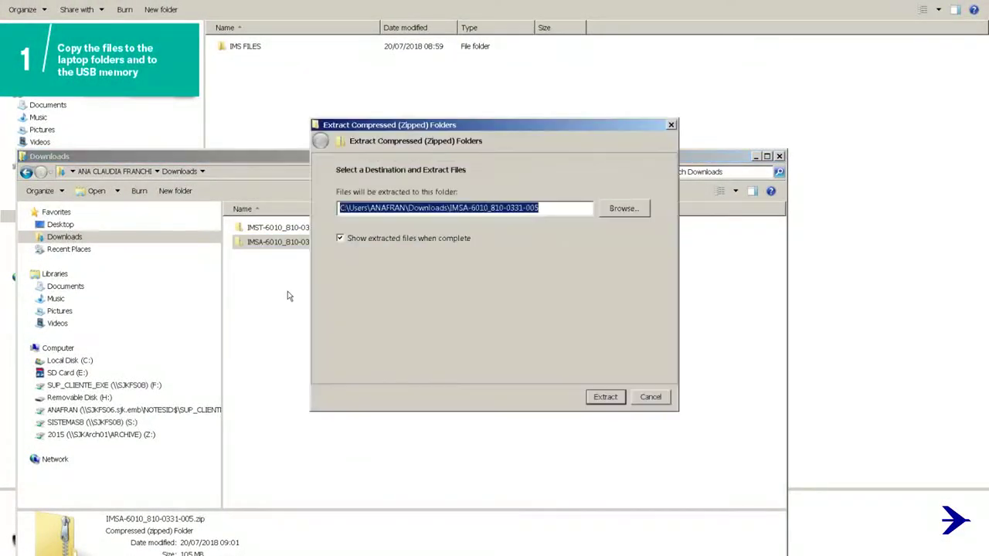
{"action": "left_click", "coordinate": [621, 398]}
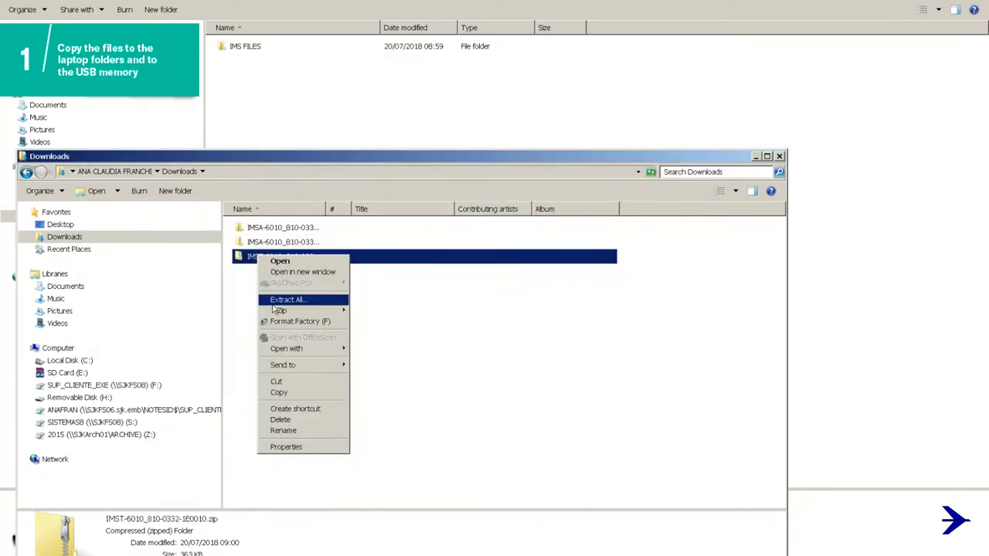
{"action": "left_click", "coordinate": [272, 307]}
{"action": "left_click", "coordinate": [611, 398]}
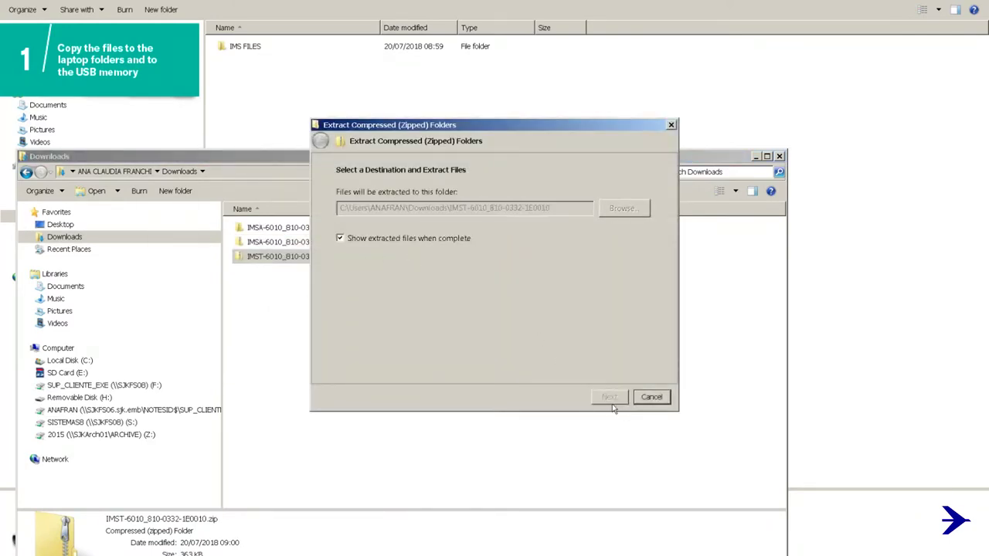
{"action": "left_click", "coordinate": [302, 228]}
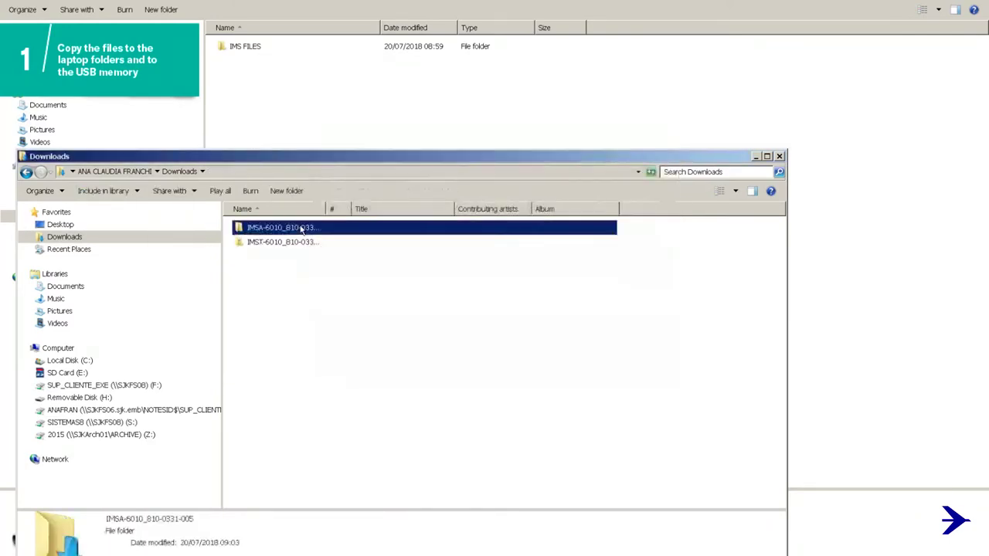
Copy both extracted IMS 6010 folders into IMS FILES on drive H: and open it to verify
{"action": "left_click", "coordinate": [282, 241], "text": "shift"}
{"action": "left_click_drag", "start_coordinate": [282, 242], "coordinate": [260, 49]}
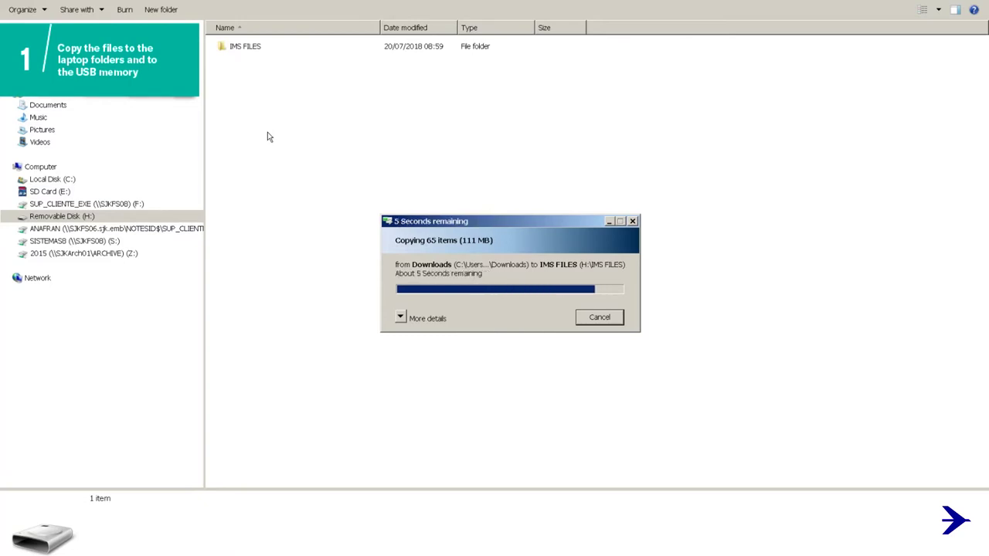
{"action": "double_click", "coordinate": [232, 49]}
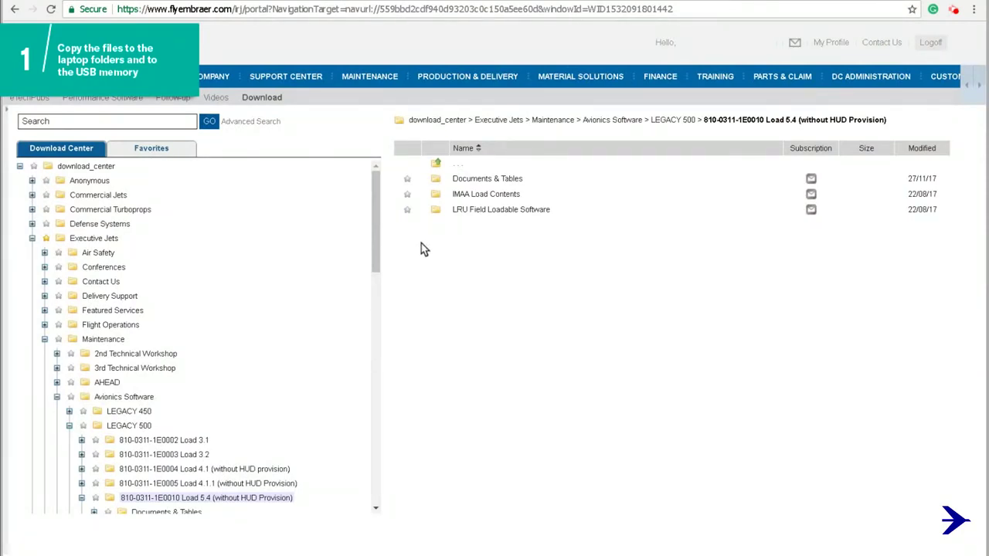
Via IMAA Load Contents > ATA 42-00 > Set of IMAA files, download 810-0311-1E0010 Complete set of IMAA files.zip
{"action": "left_click", "coordinate": [479, 194]}
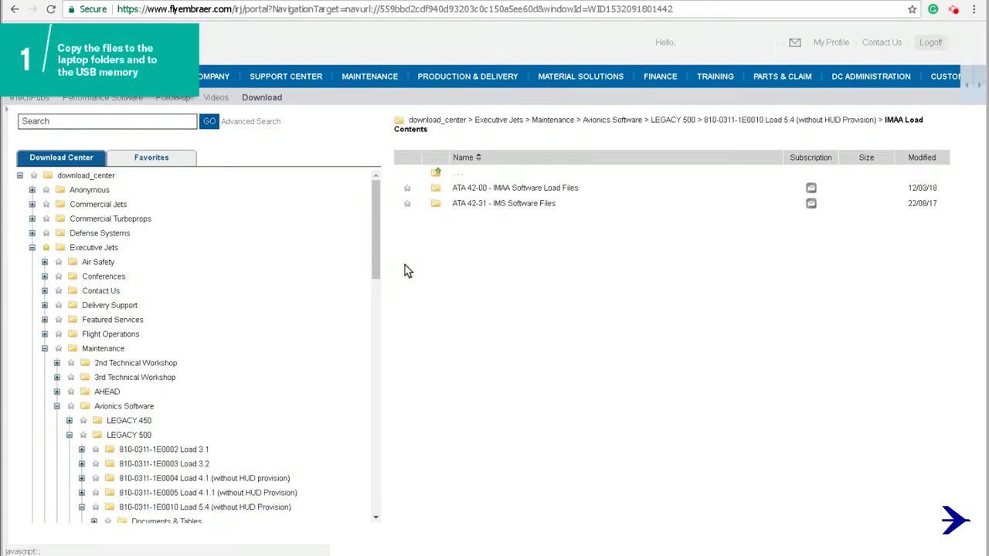
{"action": "left_click", "coordinate": [460, 188]}
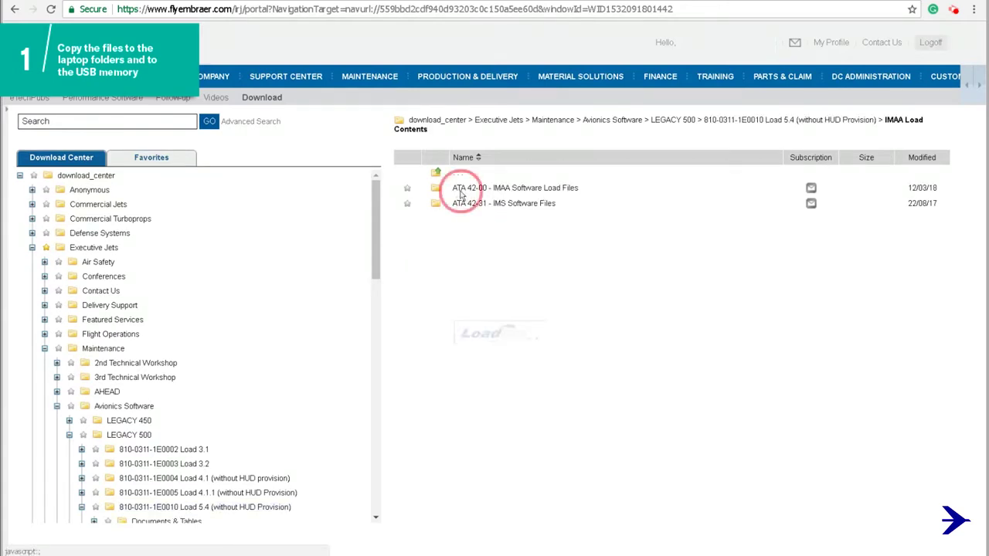
{"action": "left_click", "coordinate": [455, 188]}
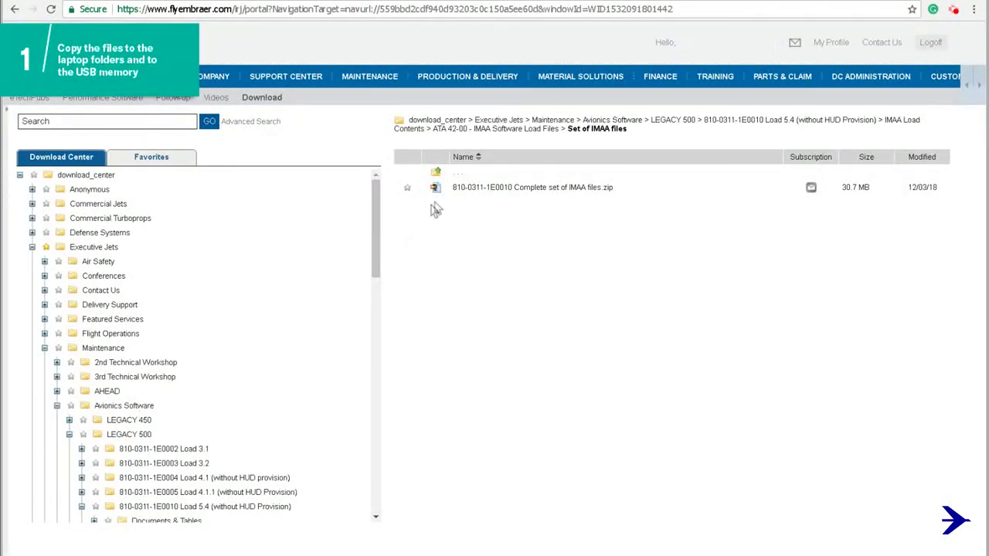
{"action": "left_click", "coordinate": [460, 189]}
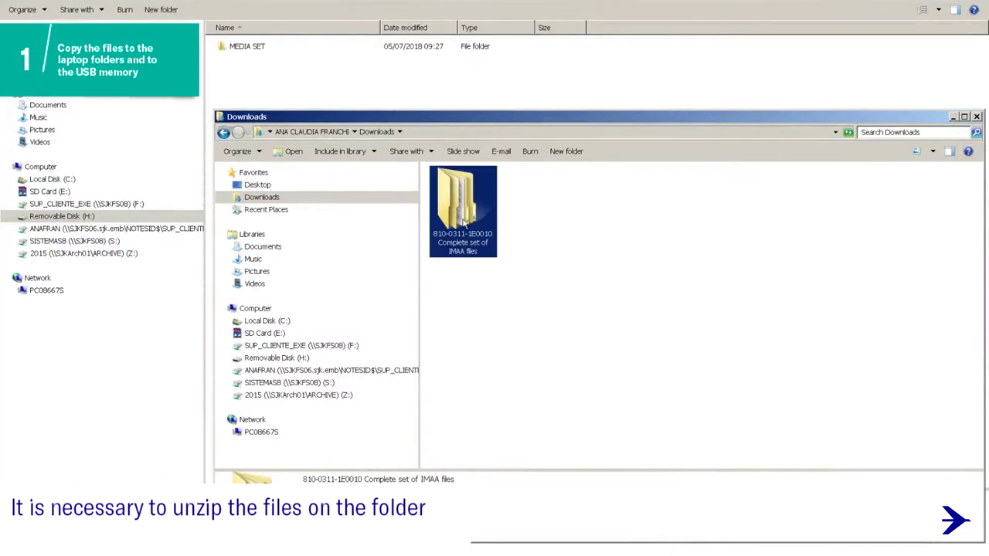
Copy the 810-0311-1E0010 Complete set of IMAA files folder into MEDIA SET on drive H: and verify
{"action": "left_click_drag", "start_coordinate": [463, 223], "coordinate": [415, 60]}
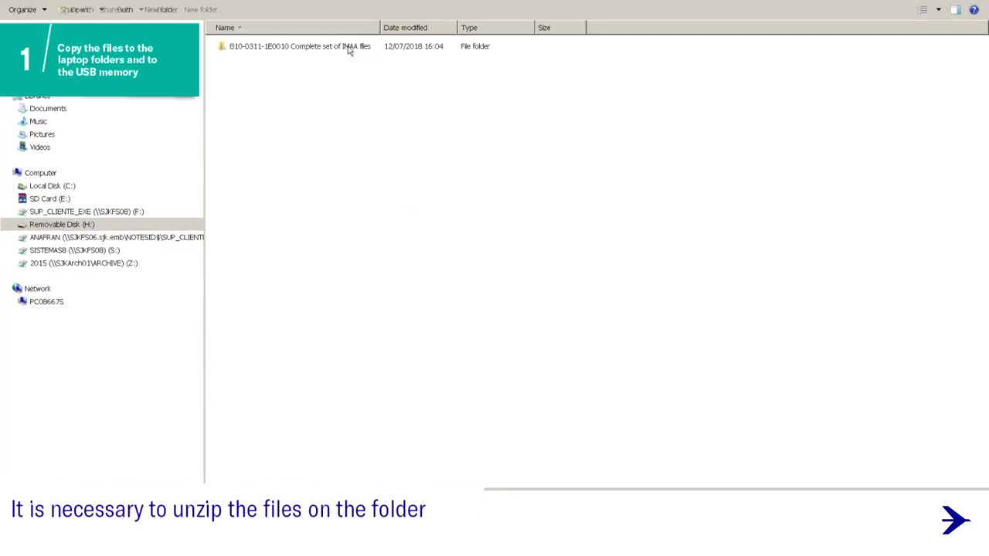
{"action": "double_click", "coordinate": [348, 48]}
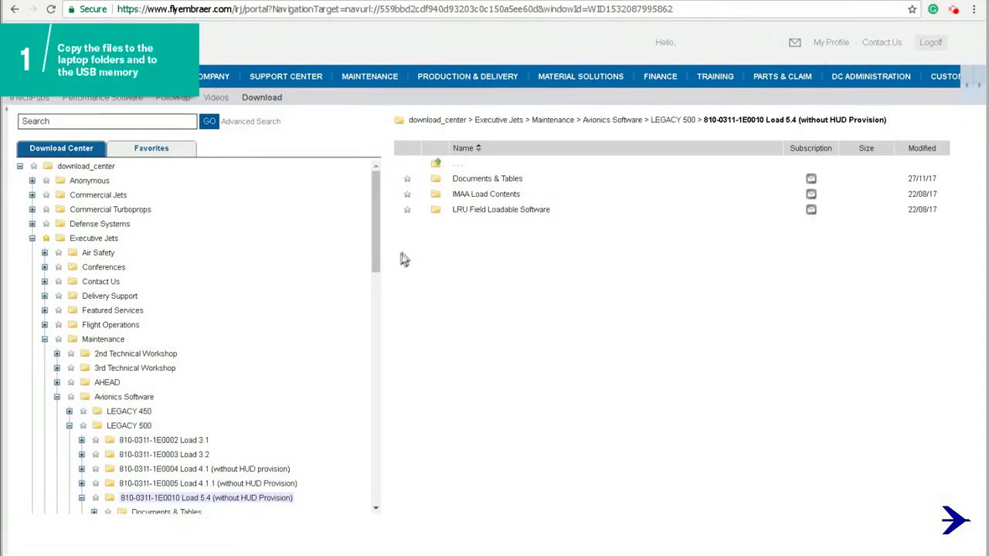
From Documents & Tables > Set of Docs and Tables, download the 'Aircraft without Reactive Windshear Detection System' zip
{"action": "left_click", "coordinate": [468, 179]}
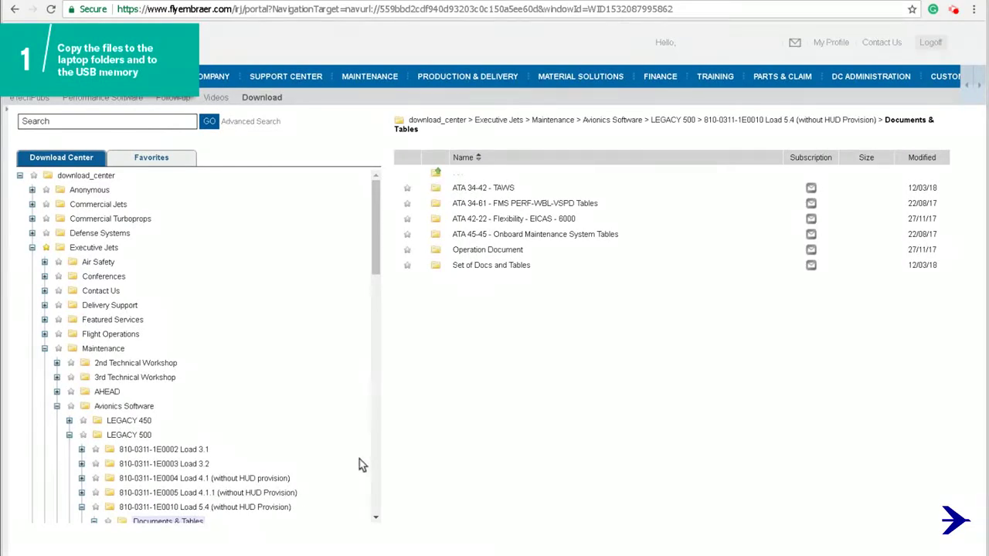
{"action": "left_click", "coordinate": [478, 266]}
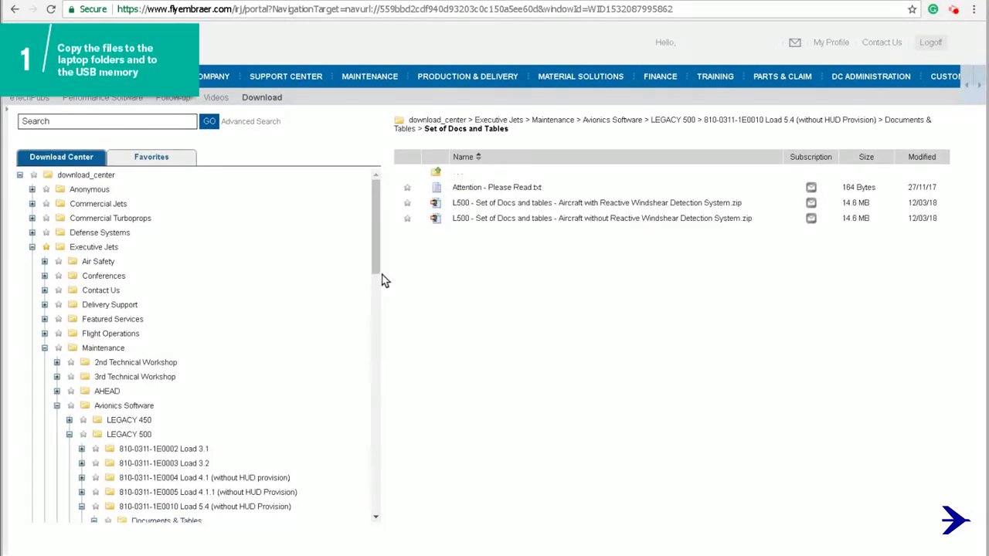
{"action": "left_click", "coordinate": [501, 219]}
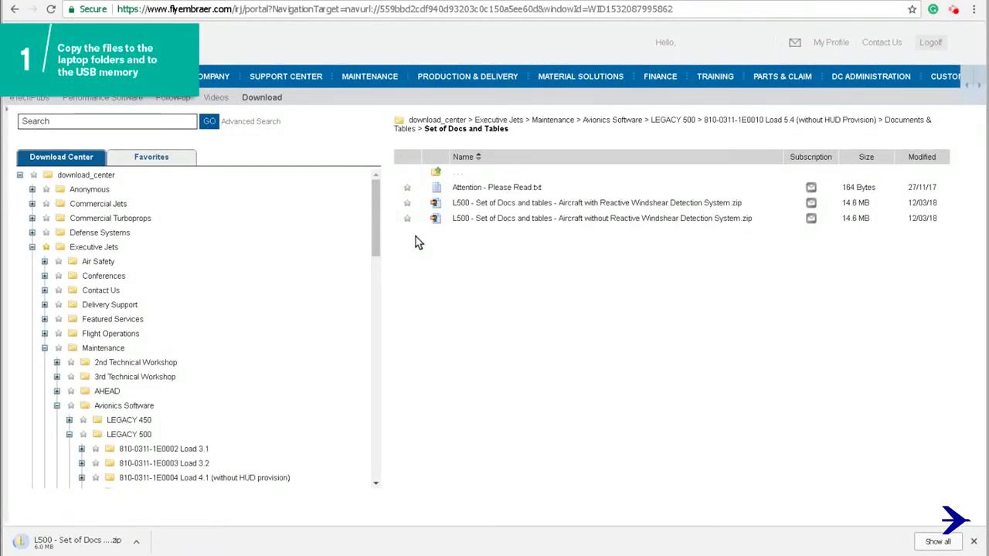
{"action": "left_click", "coordinate": [31, 246]}
Expand Executive Jets > Maintenance > Avionics Software > LEGACY 500 and open APM Files
{"action": "left_click", "coordinate": [31, 238]}
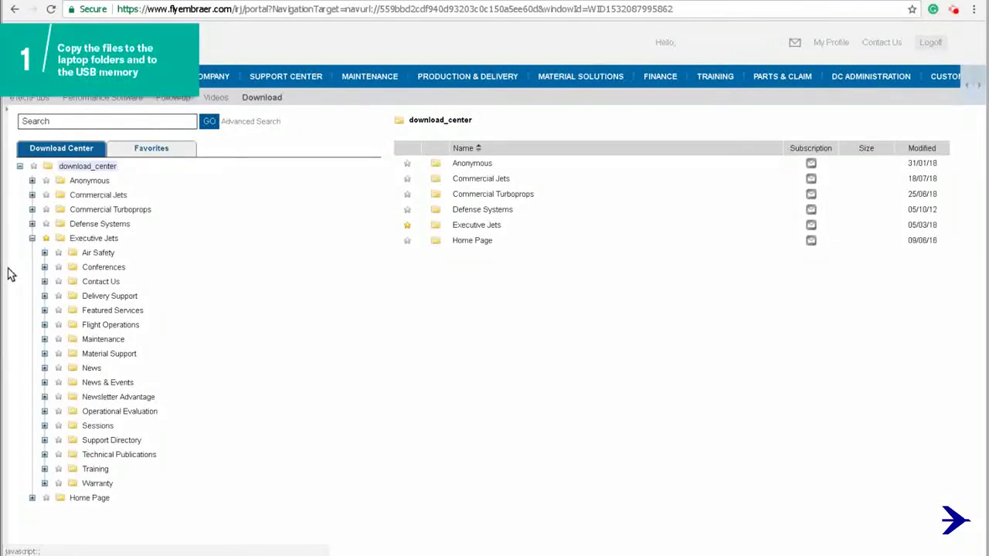
{"action": "left_click", "coordinate": [44, 339]}
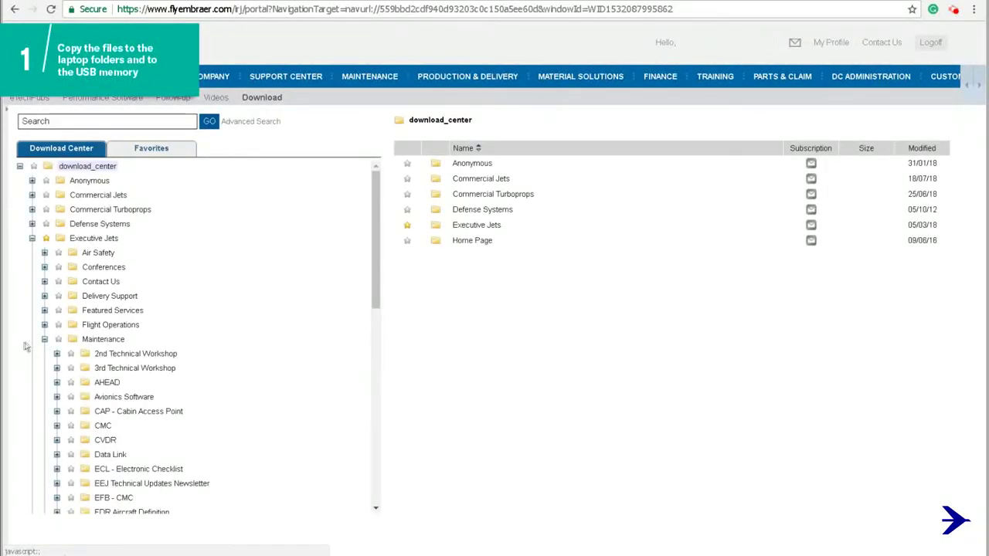
{"action": "left_click", "coordinate": [56, 396]}
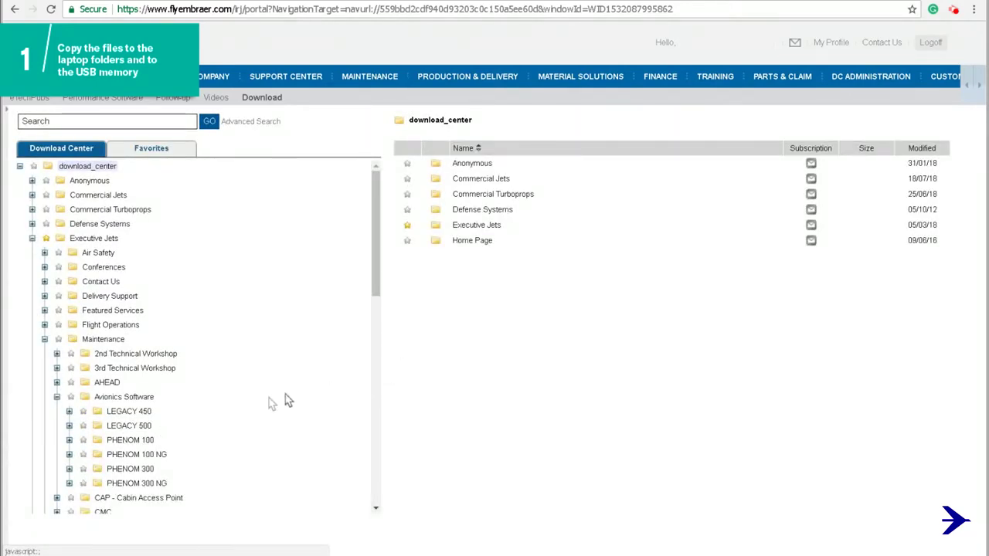
{"action": "left_click", "coordinate": [143, 430]}
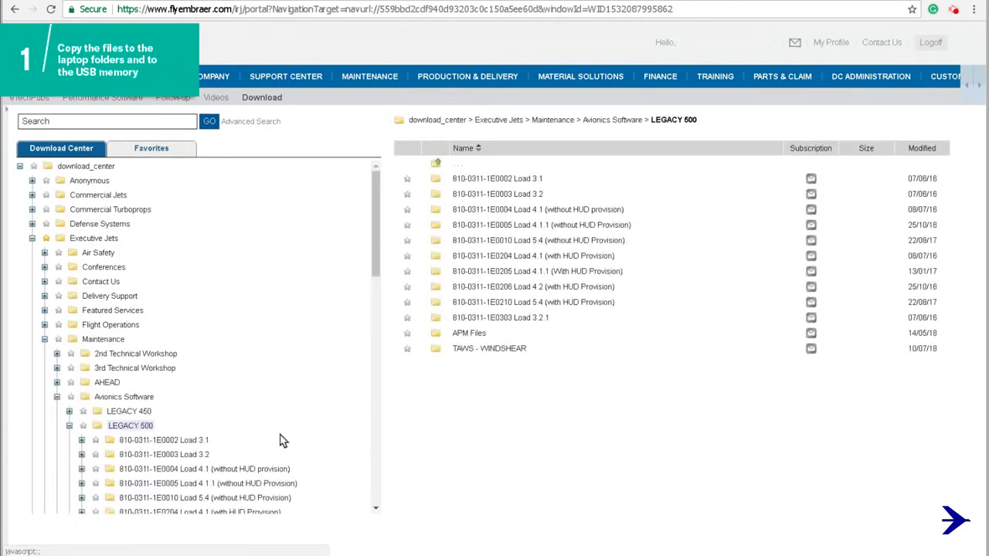
{"action": "left_click", "coordinate": [436, 334]}
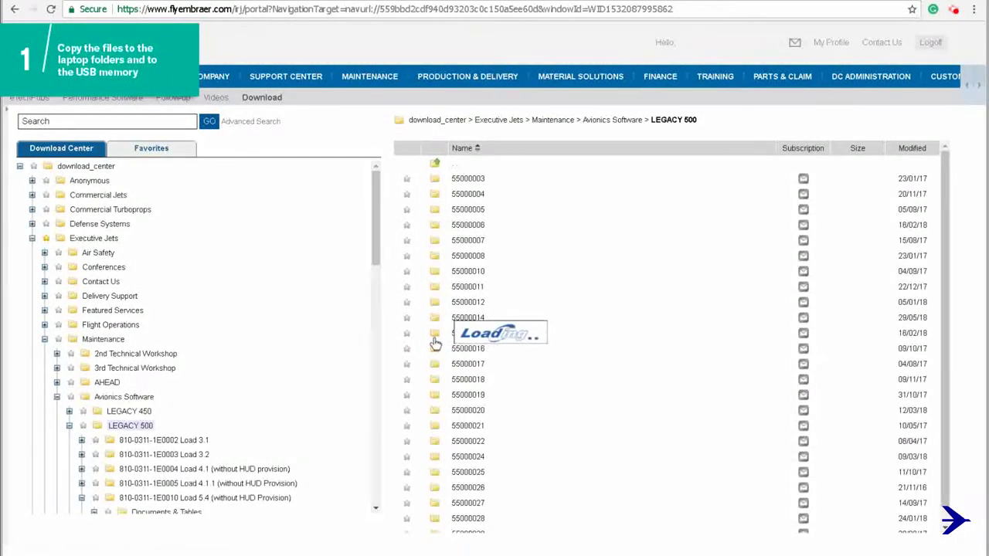
{"action": "scroll", "coordinate": [393, 439], "scroll_direction": "down", "scroll_amount": 2}
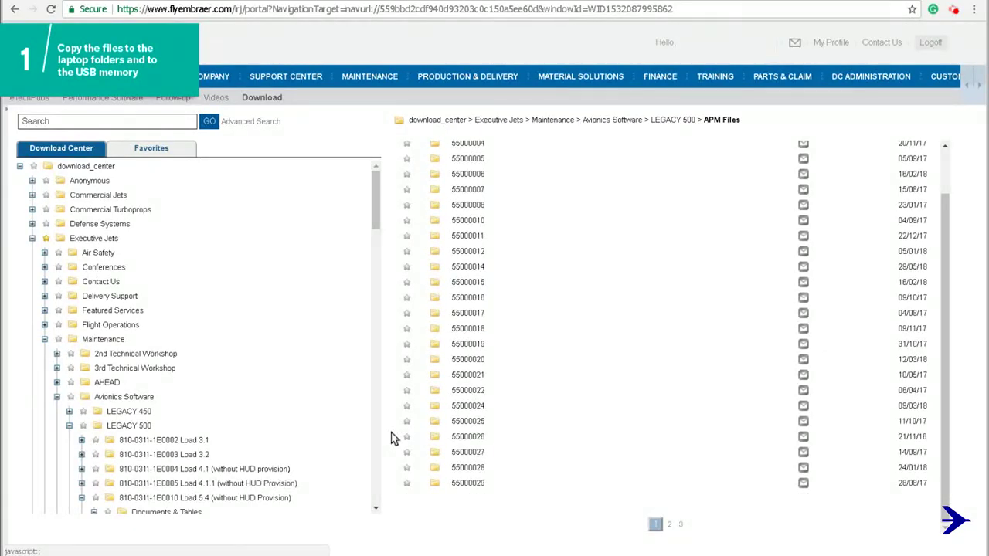
In the aircraft's Load_5.4 folder, download APMOPT_550-59000-9101.zip and APMTPP_550-59001-9166.zip
{"action": "left_click", "coordinate": [405, 441]}
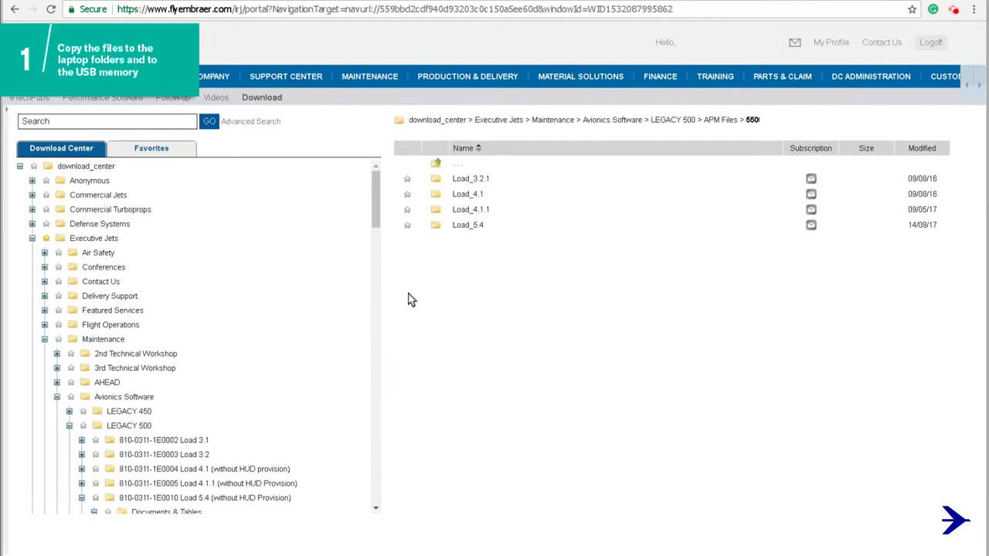
{"action": "left_click", "coordinate": [434, 226]}
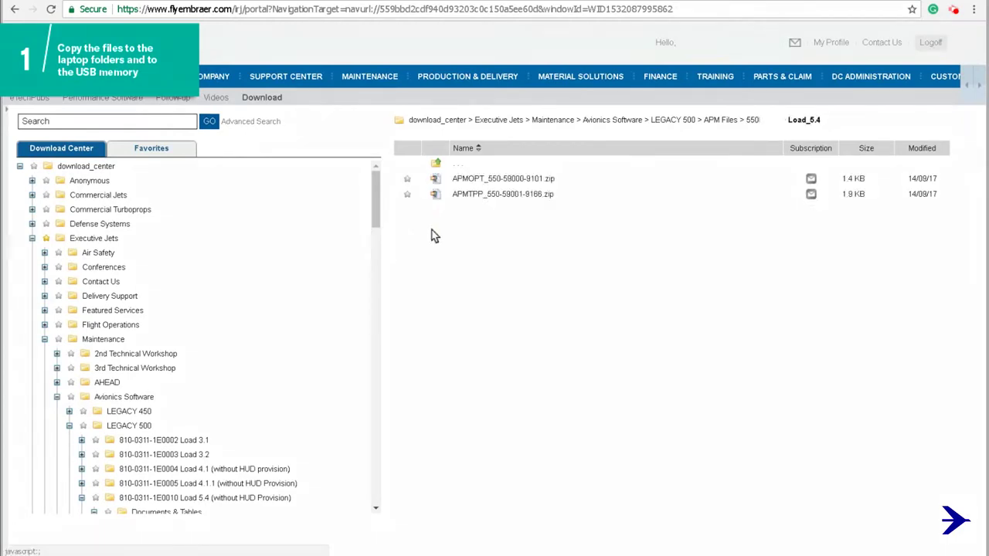
{"action": "left_click", "coordinate": [462, 180]}
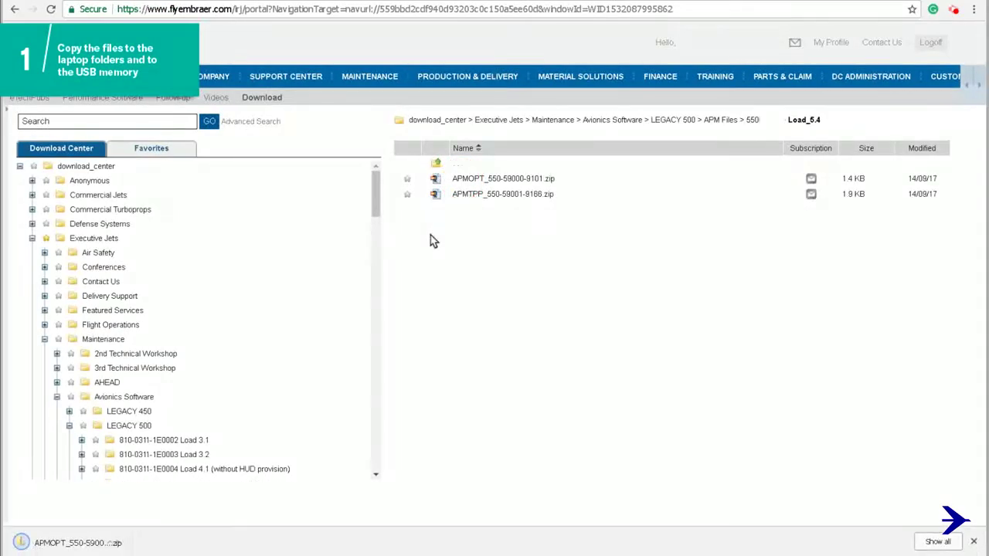
{"action": "left_click", "coordinate": [458, 199]}
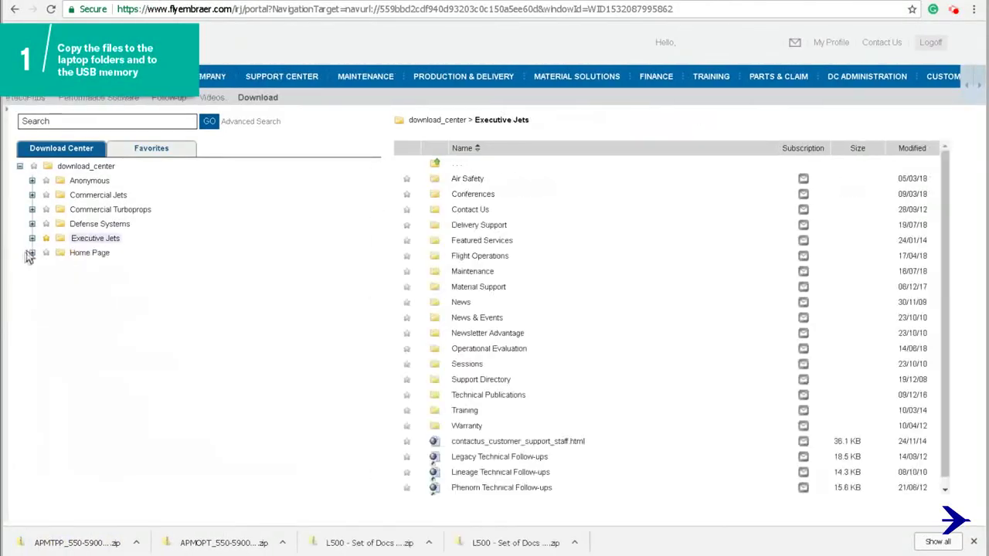
{"action": "left_click", "coordinate": [32, 238]}
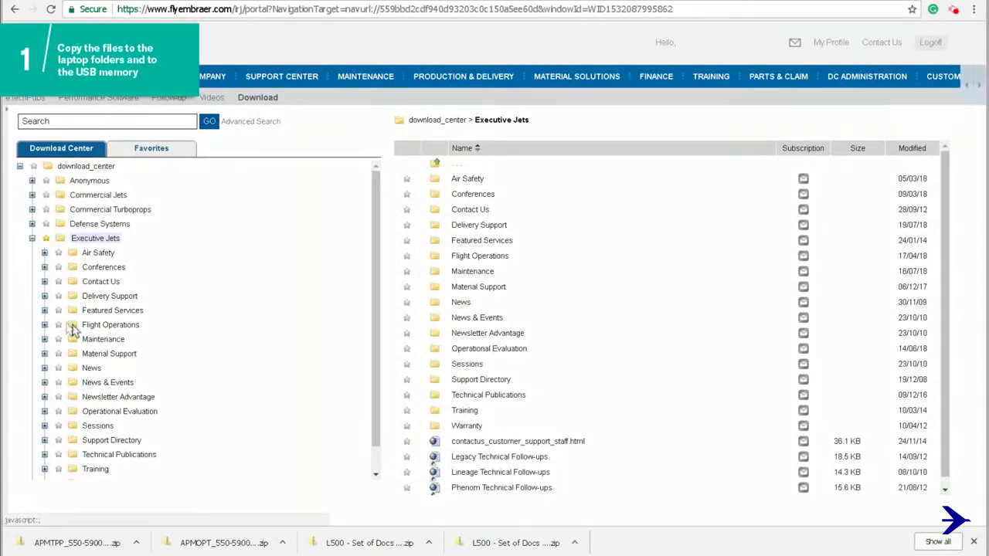
Go to Flight Operations > ECL > Legacy 500 > Load 5.4 > ANAC-3924-100-REV10
{"action": "left_click", "coordinate": [86, 328]}
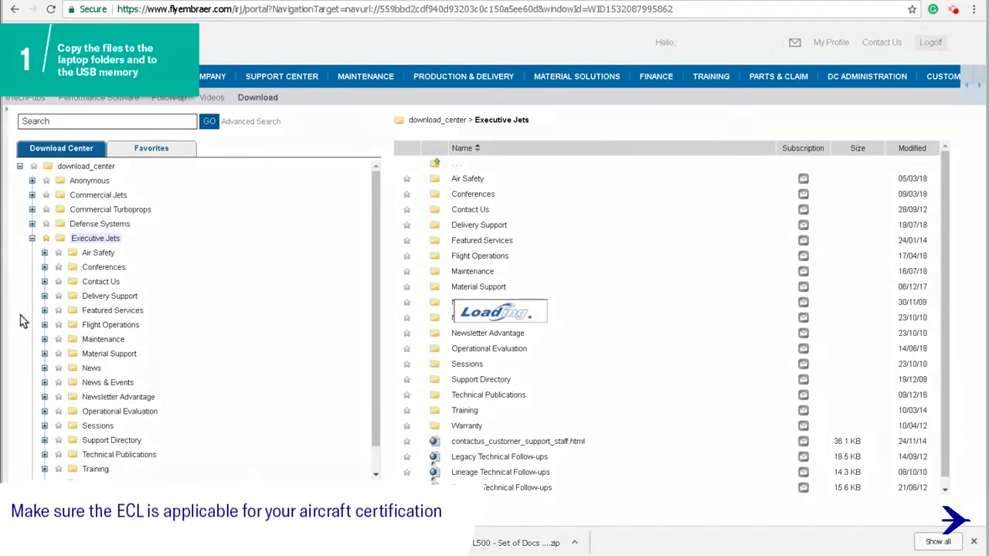
{"action": "left_click", "coordinate": [455, 198]}
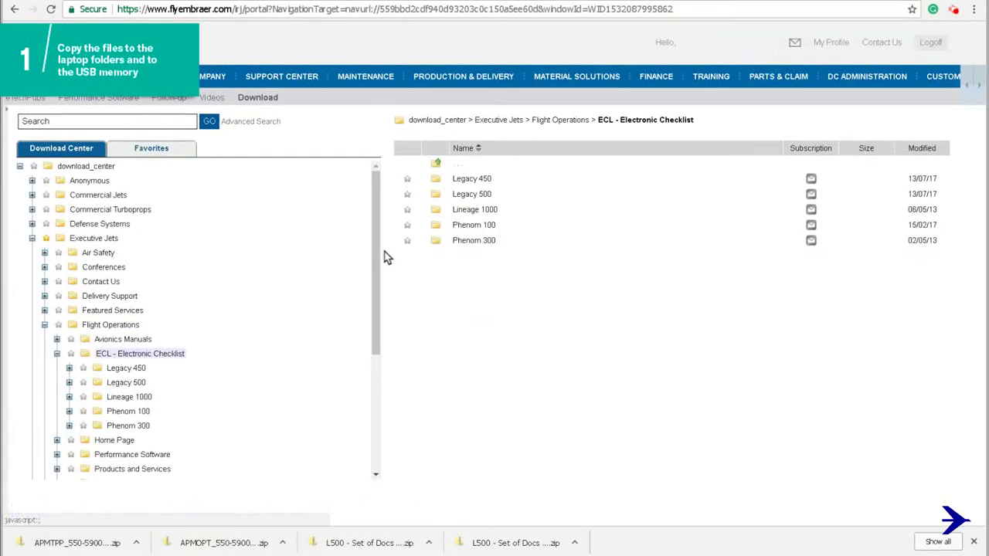
{"action": "left_click", "coordinate": [454, 195]}
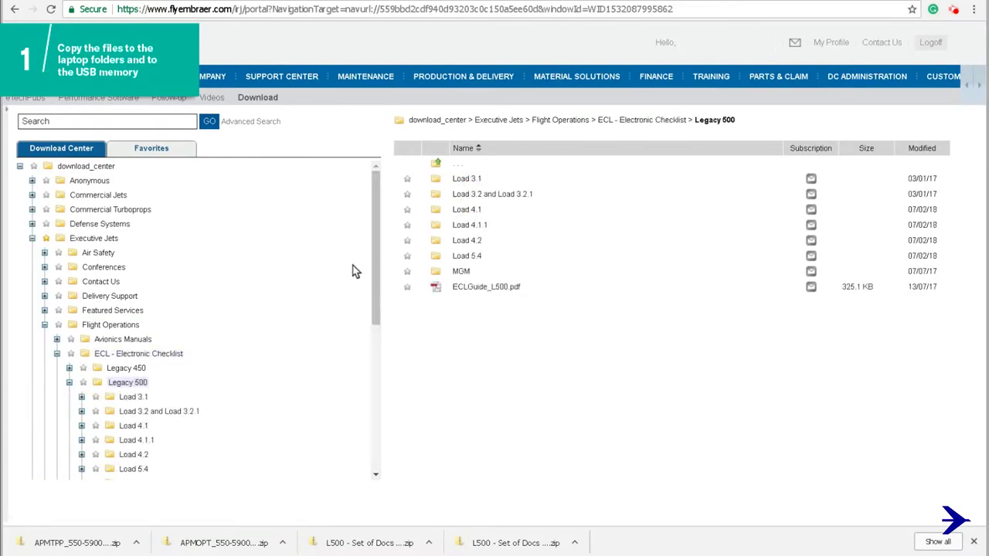
{"action": "left_click", "coordinate": [457, 257]}
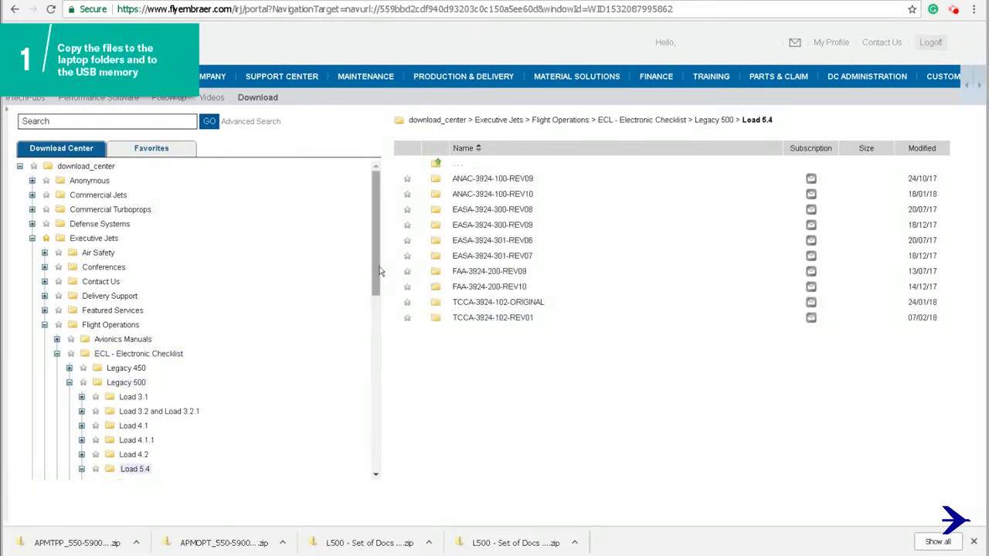
{"action": "left_click", "coordinate": [455, 199]}
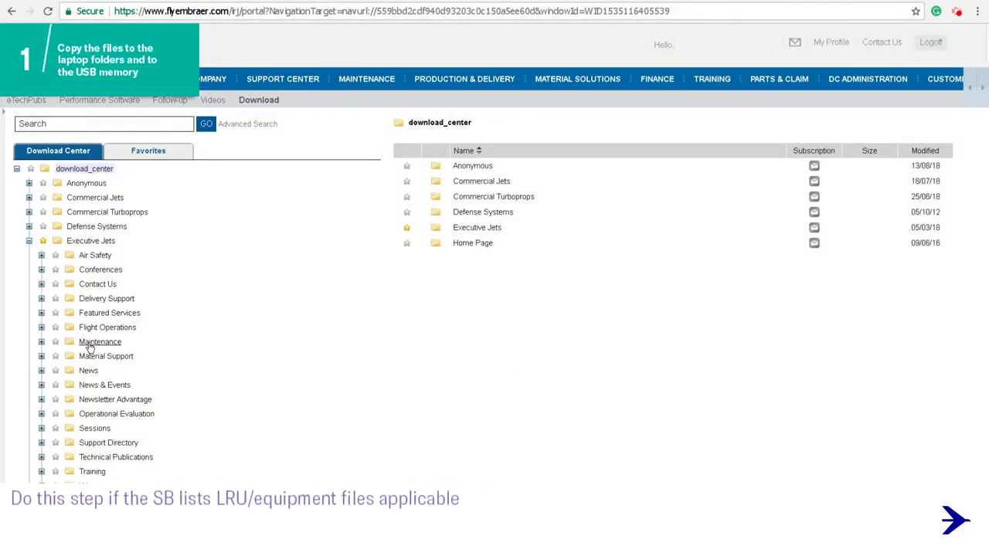
Go to Maintenance > Avionics Software > LEGACY 500 > 810-0311-1E0010 Load 5.4 > LRU Field Loadable Software
{"action": "left_click", "coordinate": [89, 345]}
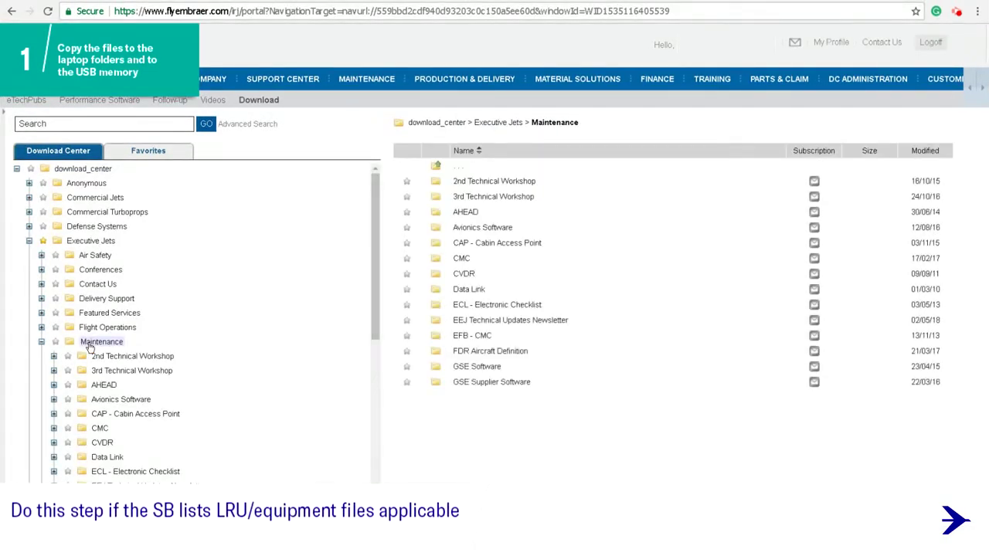
{"action": "left_click", "coordinate": [479, 228]}
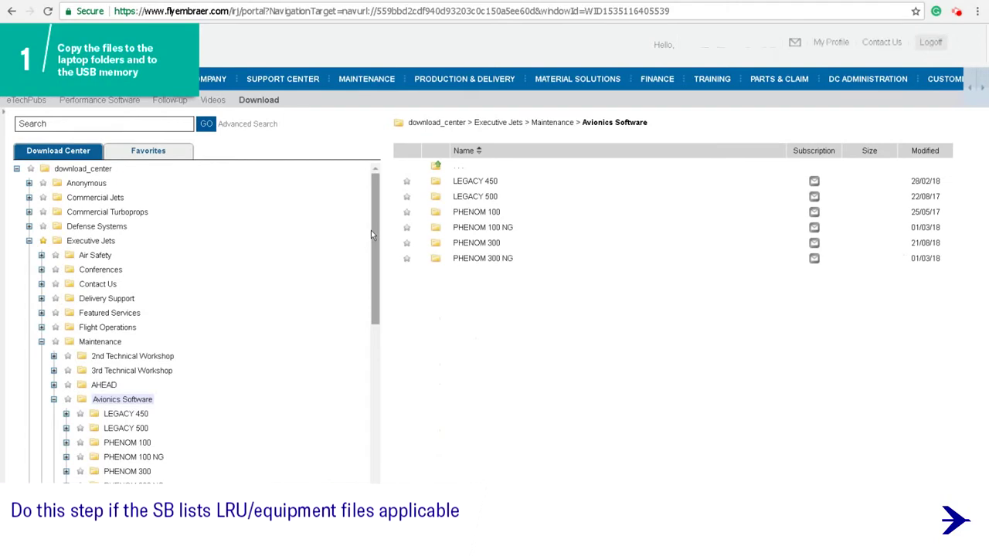
{"action": "left_click", "coordinate": [479, 198]}
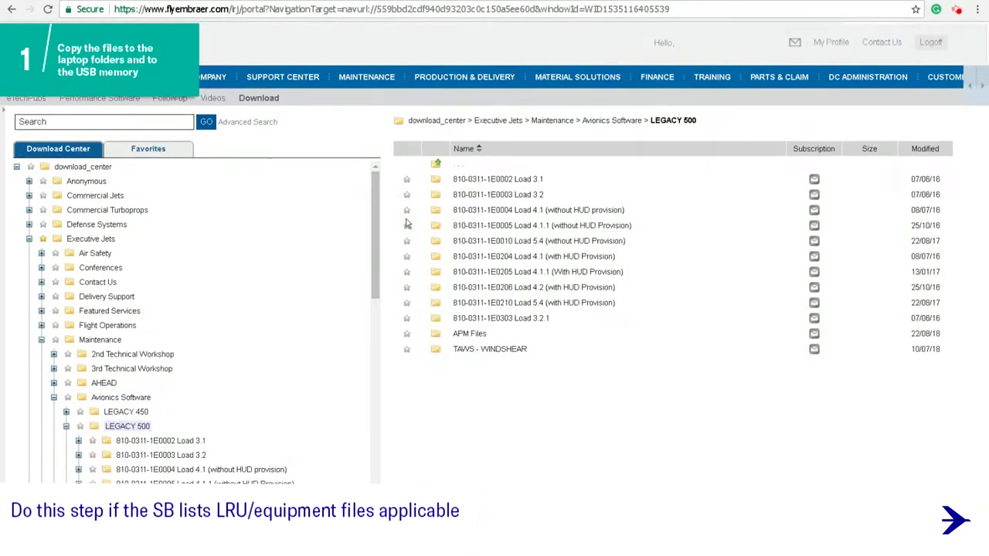
{"action": "left_click", "coordinate": [459, 245]}
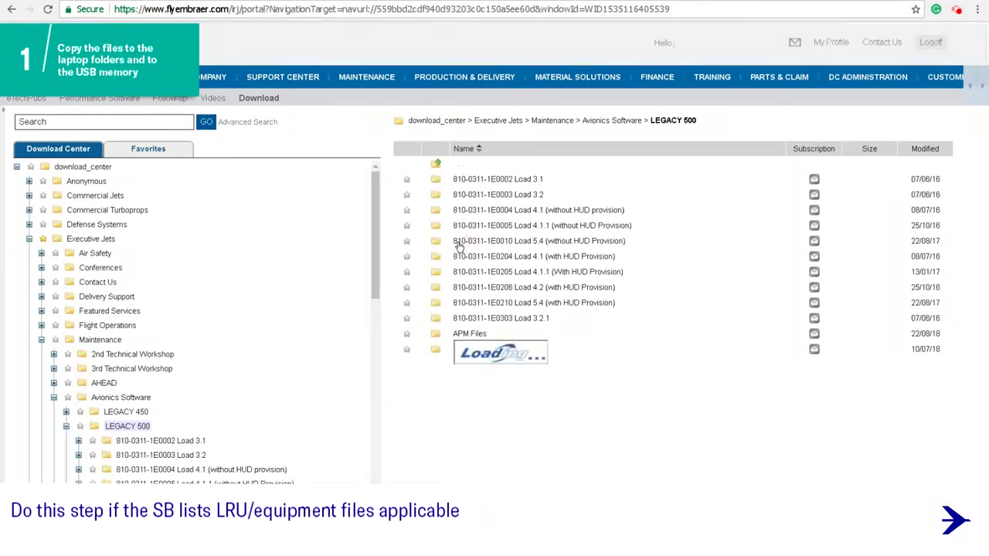
{"action": "left_click", "coordinate": [465, 211]}
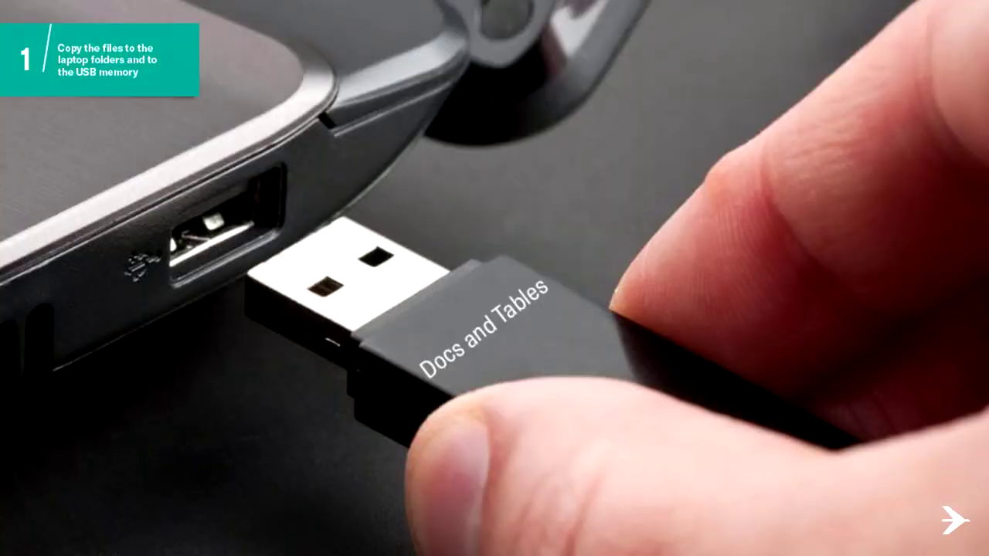
Copy the APMOPT, APMTPP, ECLDB and L500 folders from Downloads into DOCS AND TABLES, then check them
{"action": "left_click", "coordinate": [336, 272]}
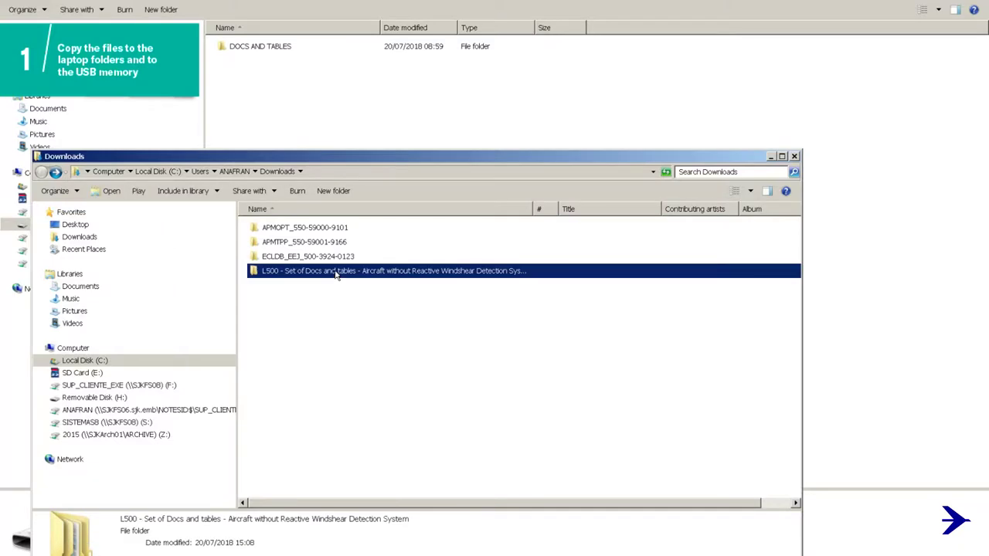
{"action": "key", "text": "shift+Up"}
{"action": "key", "text": "shift+Up"}
{"action": "key", "text": "shift+Up"}
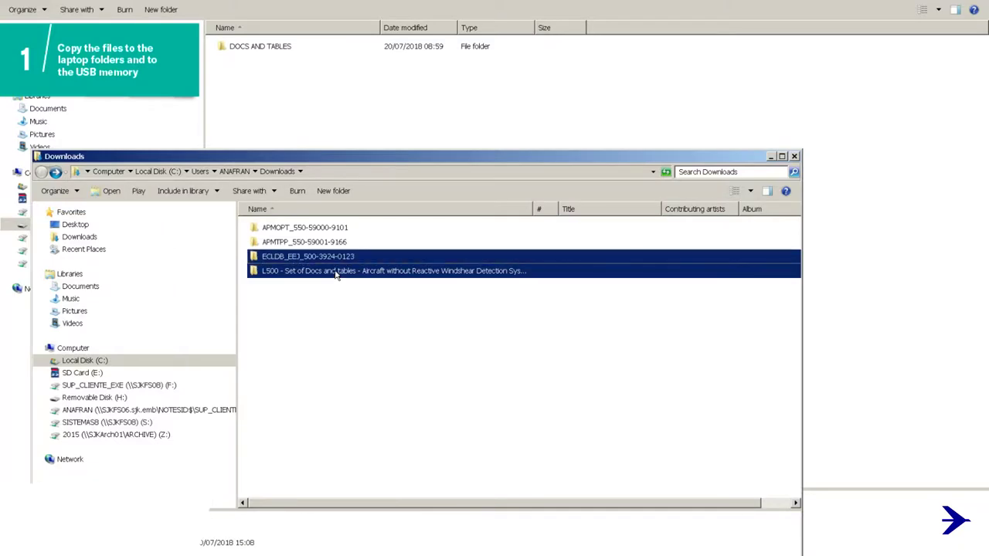
{"action": "left_click_drag", "start_coordinate": [350, 228], "coordinate": [342, 49]}
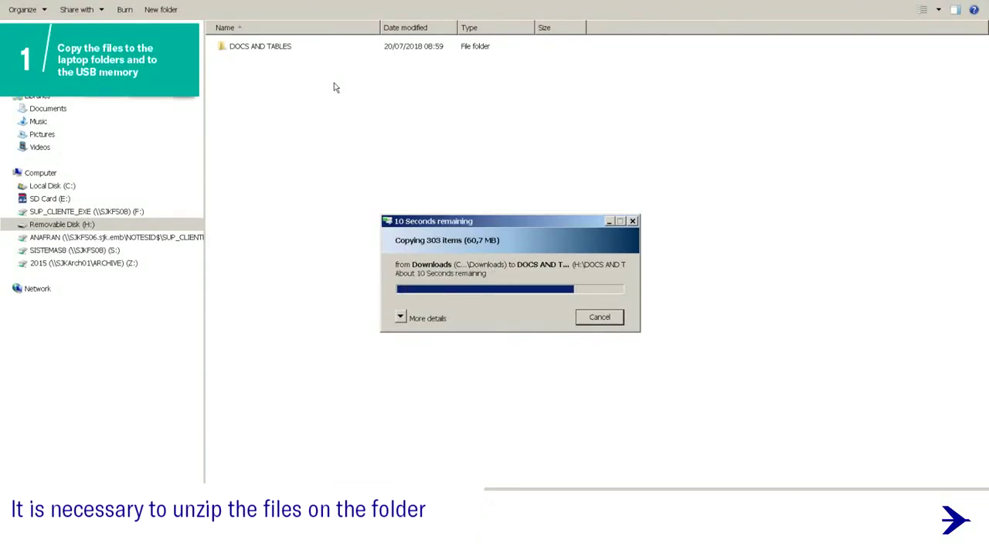
{"action": "double_click", "coordinate": [314, 48]}
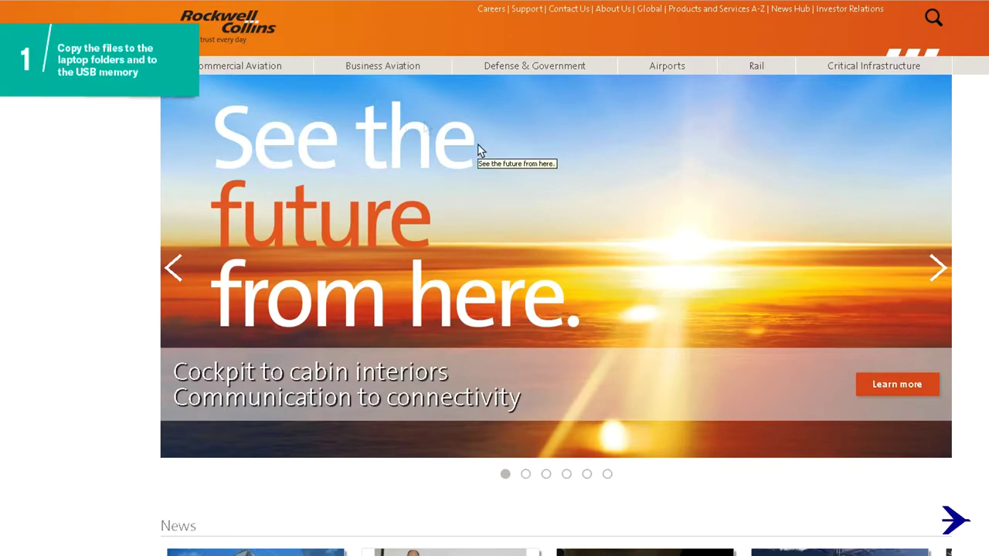
Go through Support > Database & Software Updates > Flight Deck Content and download Fusion XM GWx
{"action": "left_click", "coordinate": [528, 9]}
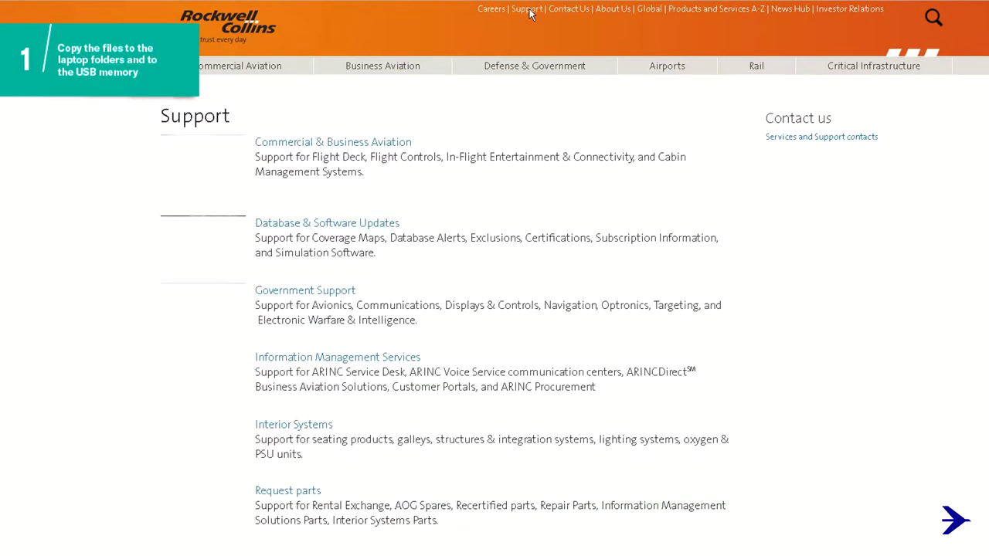
{"action": "left_click", "coordinate": [318, 225]}
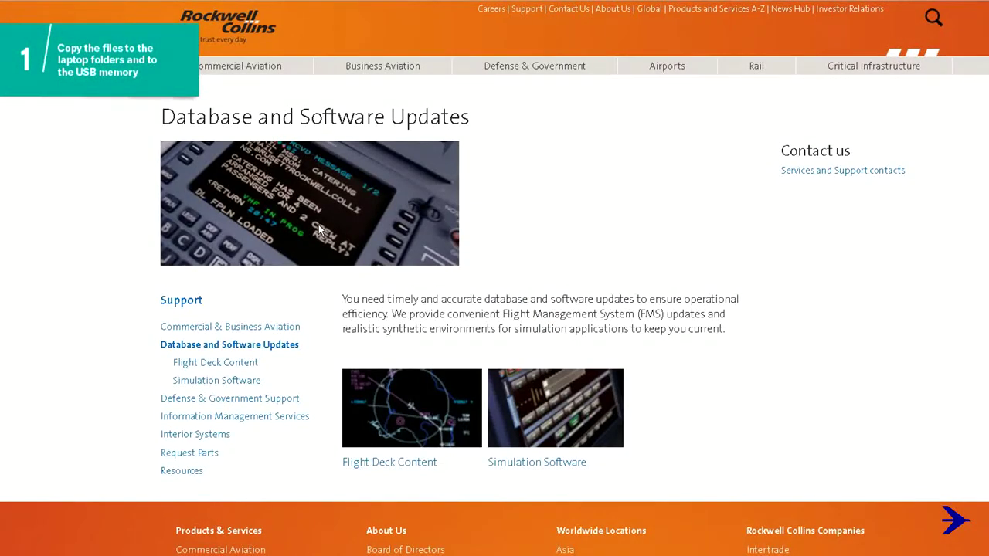
{"action": "left_click", "coordinate": [244, 363]}
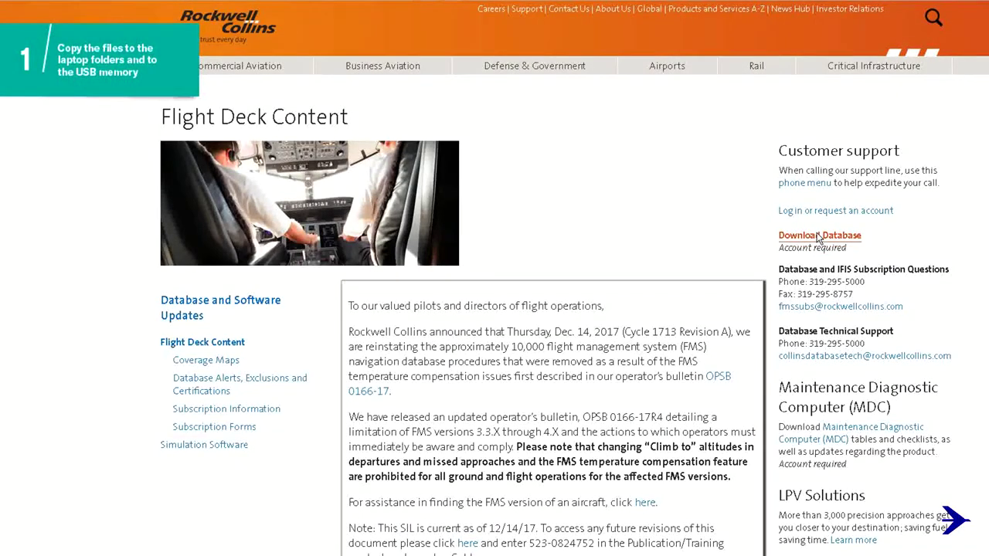
{"action": "left_click", "coordinate": [320, 249]}
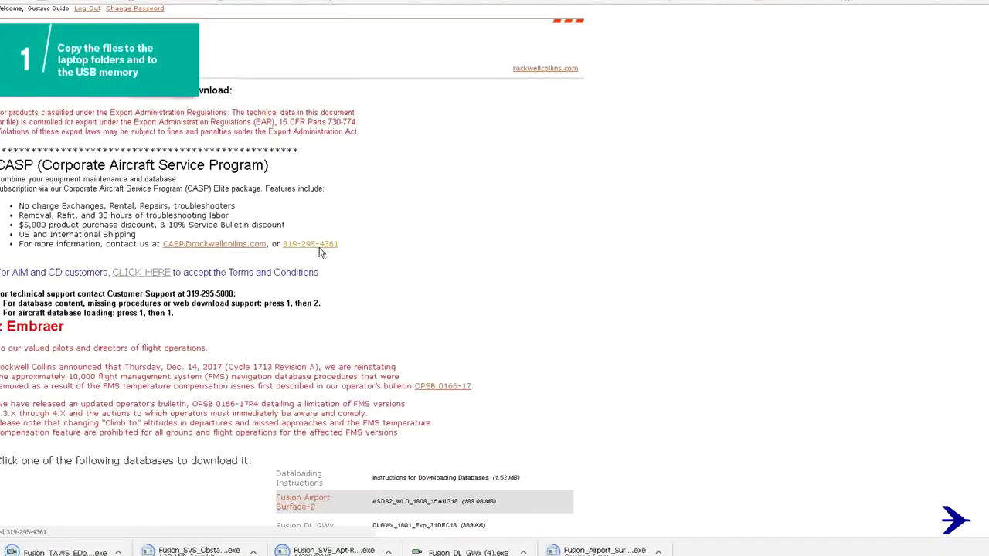
{"action": "scroll", "coordinate": [328, 250], "scroll_direction": "down", "scroll_amount": 4}
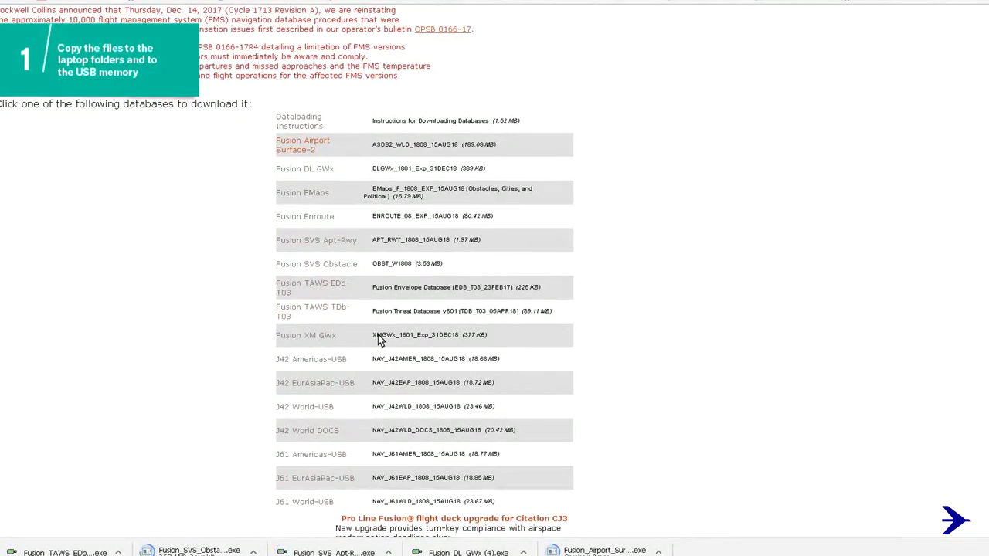
{"action": "scroll", "coordinate": [378, 340], "scroll_direction": "down", "scroll_amount": 1}
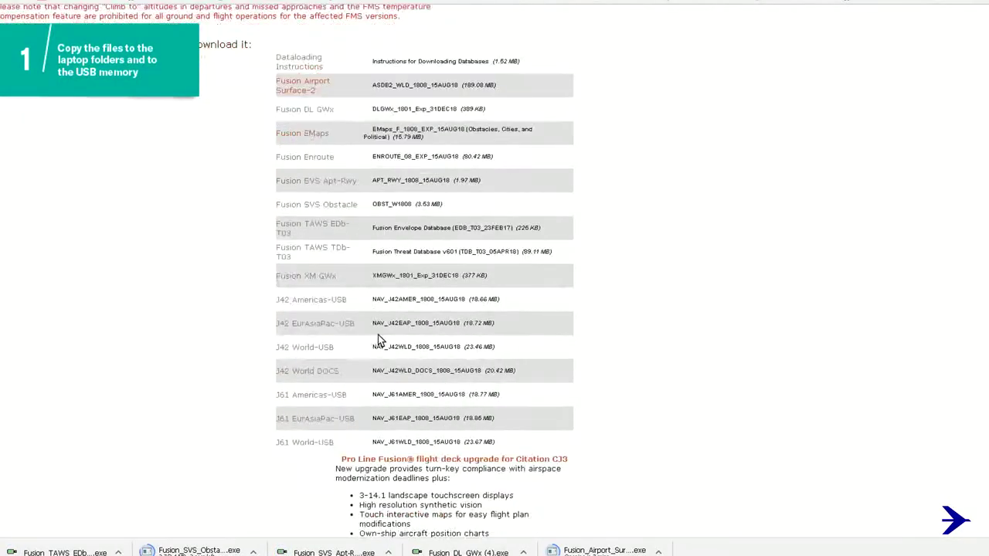
{"action": "left_click", "coordinate": [315, 285]}
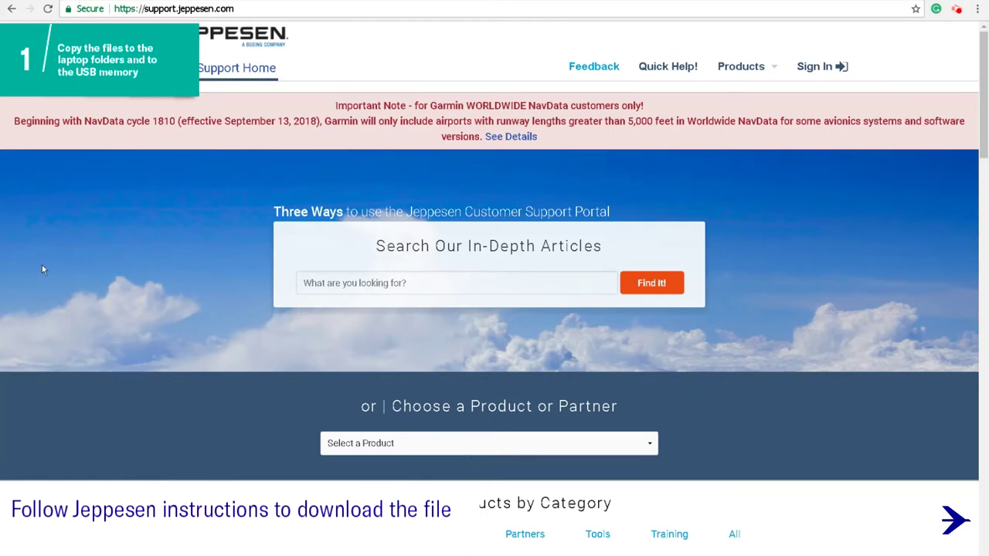
Open the Jeppesen Distribution Manager (JDM) Windows card under Trending Products and review its page
{"action": "scroll", "coordinate": [42, 265], "scroll_direction": "down", "scroll_amount": 6}
{"action": "scroll", "coordinate": [43, 222], "scroll_direction": "down", "scroll_amount": 2}
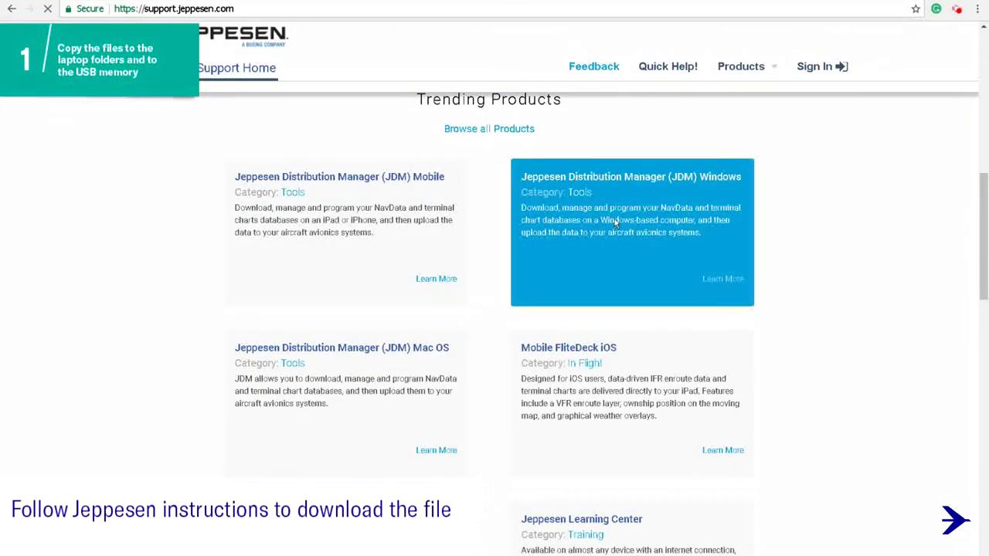
{"action": "left_click", "coordinate": [616, 223]}
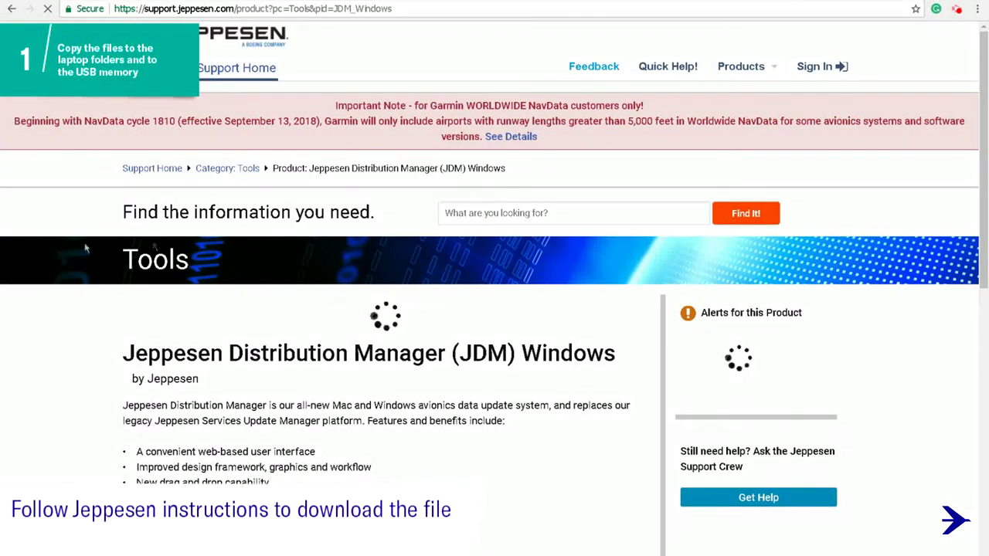
{"action": "scroll", "coordinate": [16, 294], "scroll_direction": "down", "scroll_amount": 3}
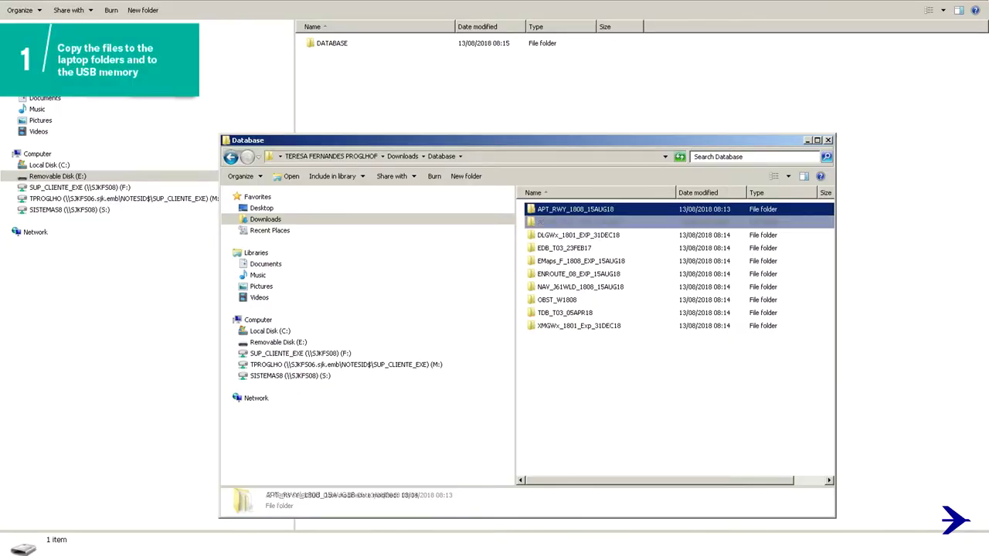
Paste the ten Downloads\Database folders into DATABASE on Removable Disk (E:) and check them
{"action": "key", "text": "shift+Down"}
{"action": "key", "text": "shift+Down"}
{"action": "key", "text": "shift+Down"}
{"action": "key", "text": "shift+Down"}
{"action": "key", "text": "shift+Down"}
{"action": "key", "text": "shift+Down"}
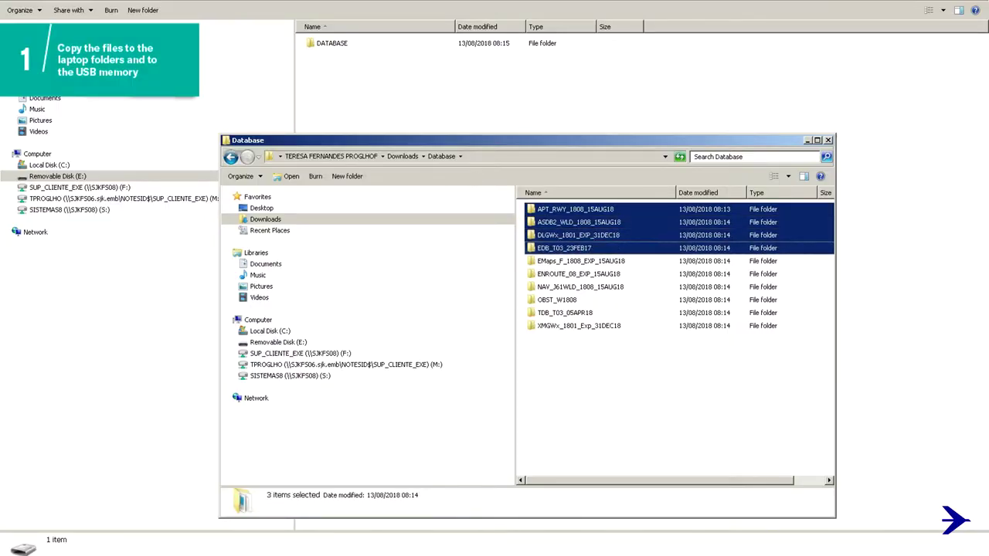
{"action": "key", "text": "shift+Down"}
{"action": "key", "text": "shift+Down"}
{"action": "key", "text": "shift+Down"}
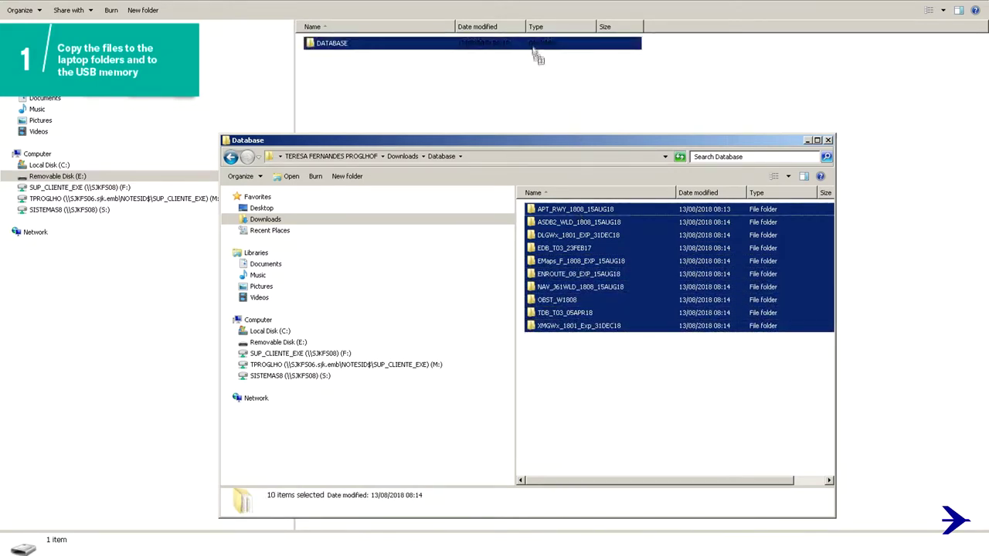
{"action": "left_click", "coordinate": [446, 224]}
{"action": "key", "text": "ctrl+v"}
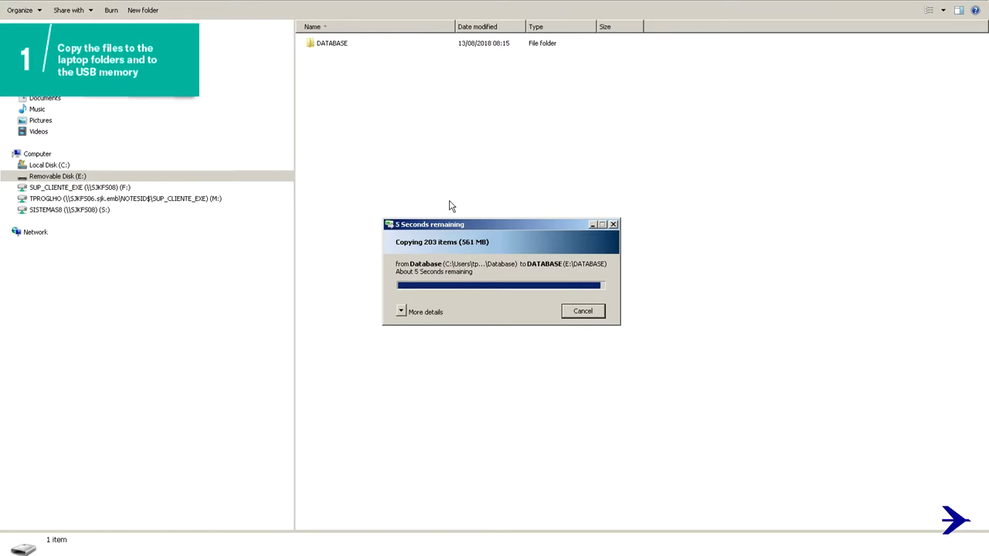
{"action": "double_click", "coordinate": [344, 44]}
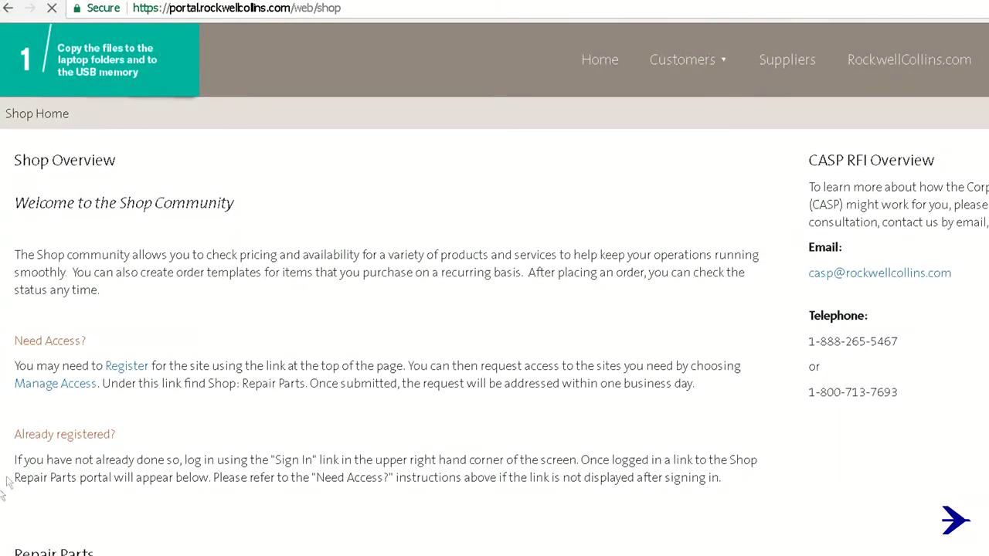
Go to Customers > Customer Support Self Help > Encrypted Application Keys
{"action": "left_click", "coordinate": [674, 61]}
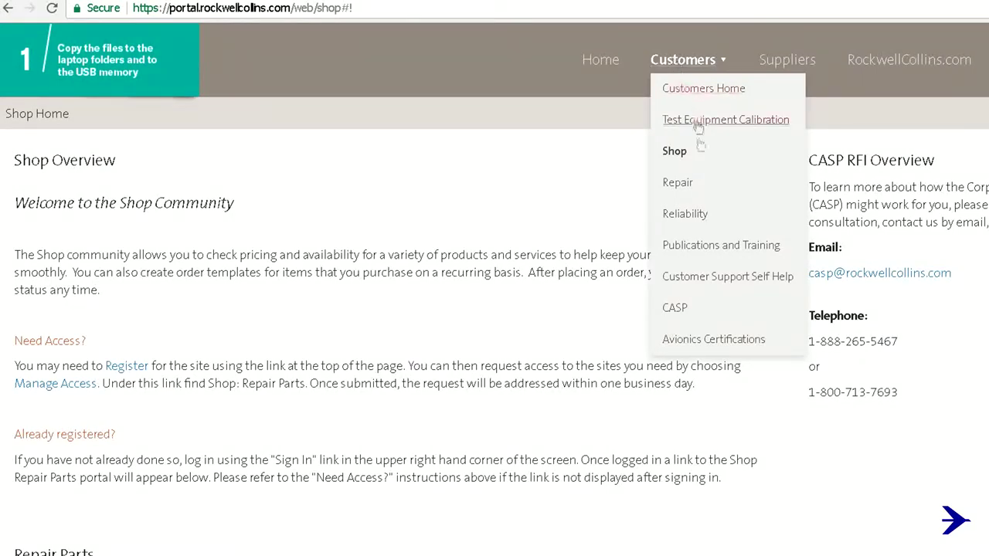
{"action": "left_click", "coordinate": [695, 276]}
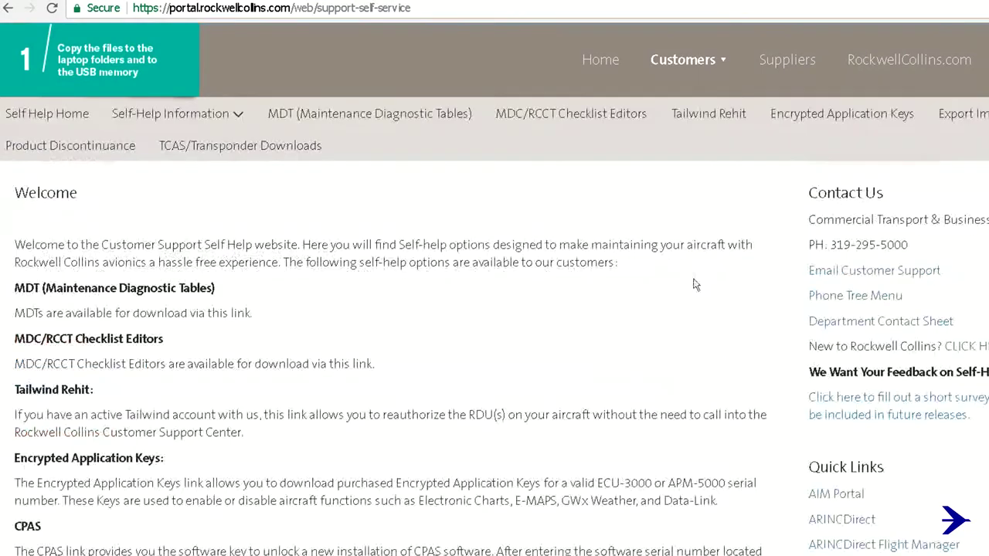
{"action": "left_click", "coordinate": [824, 116]}
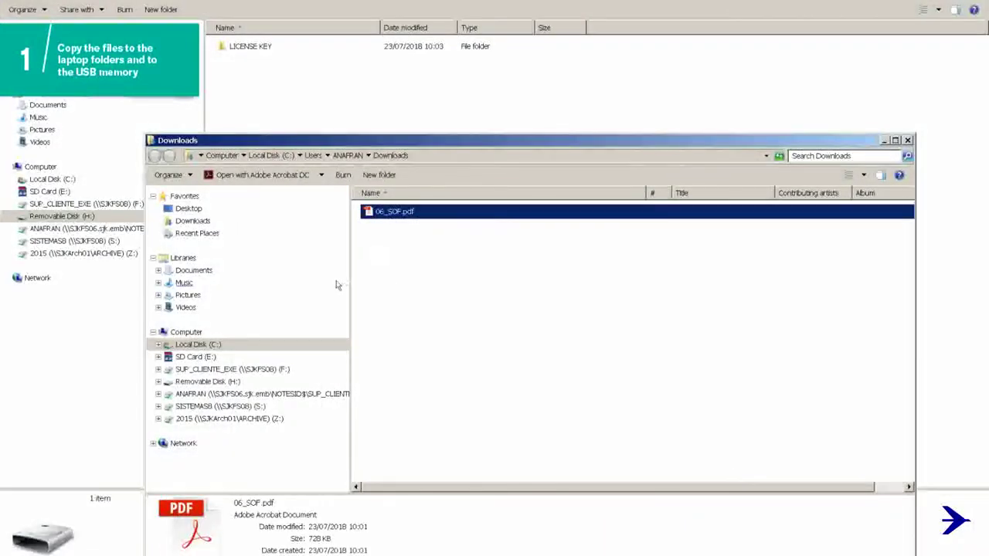
Put 06_SOF.pdf into LICENSE KEY on Removable Disk (H:) and confirm it arrived
{"action": "left_click_drag", "start_coordinate": [373, 214], "coordinate": [419, 55]}
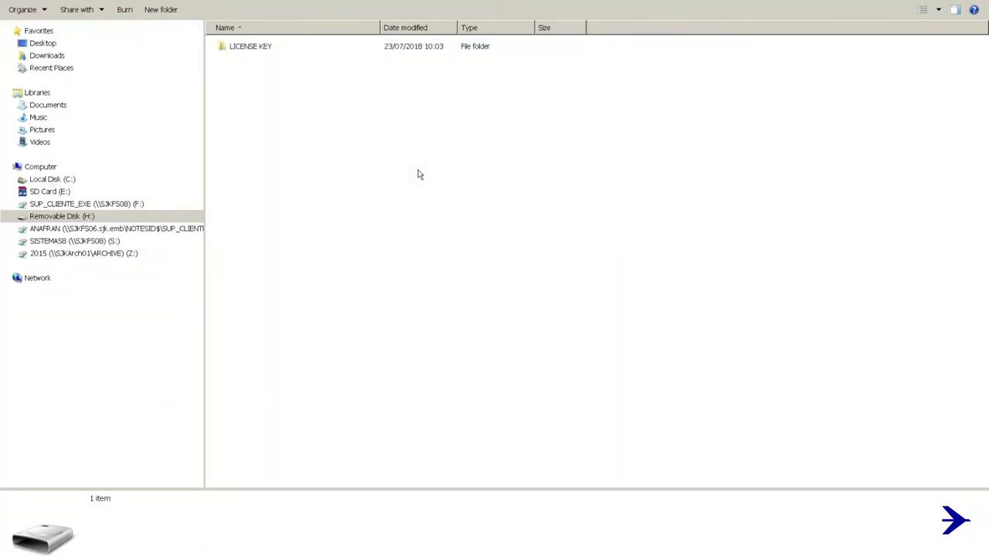
{"action": "double_click", "coordinate": [400, 48]}
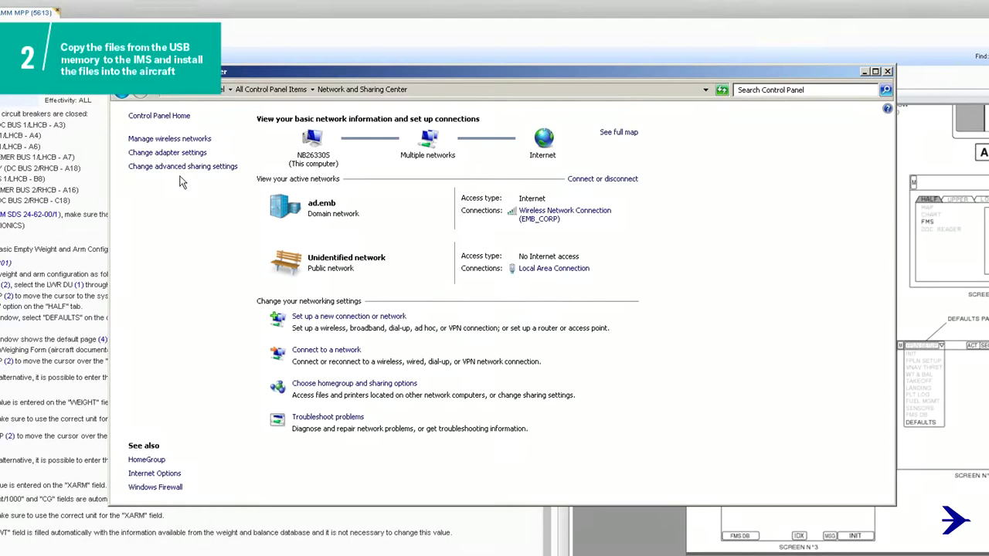
From Change adapter settings, open the Local Area Connection's TCP/IPv4 properties
{"action": "left_click", "coordinate": [176, 154]}
{"action": "left_click", "coordinate": [177, 156]}
{"action": "right_click", "coordinate": [215, 147]}
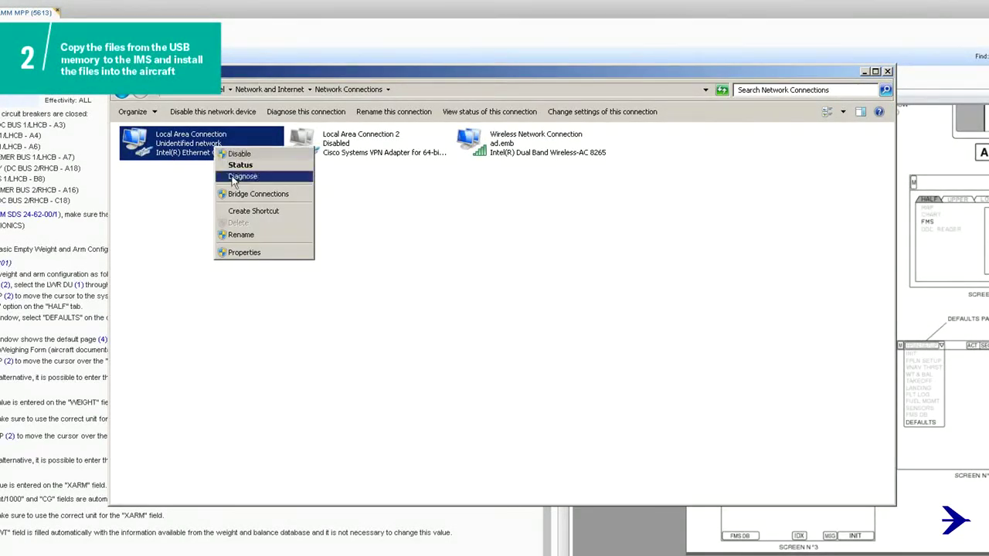
{"action": "left_click", "coordinate": [244, 252]}
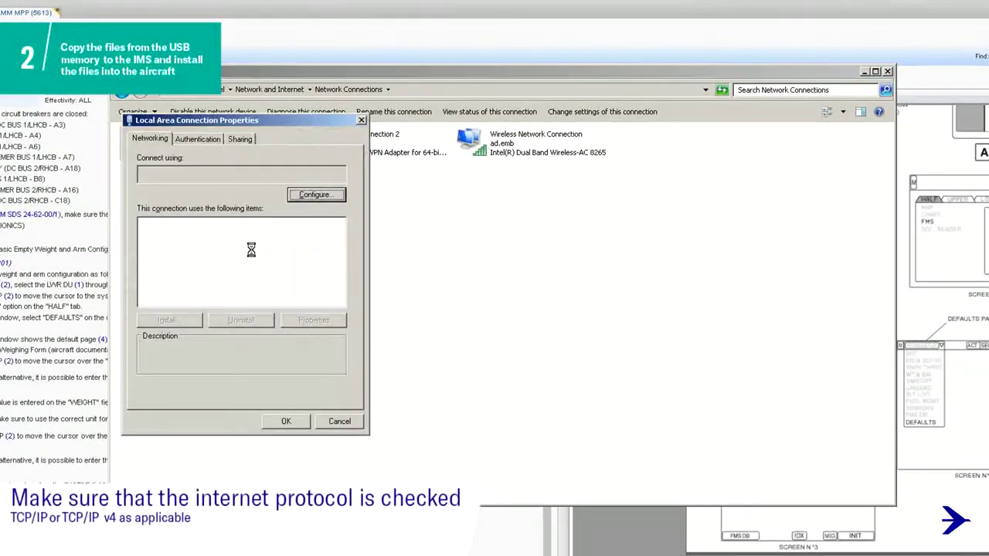
{"action": "scroll", "coordinate": [263, 263], "scroll_direction": "down", "scroll_amount": 1}
{"action": "left_click", "coordinate": [269, 268]}
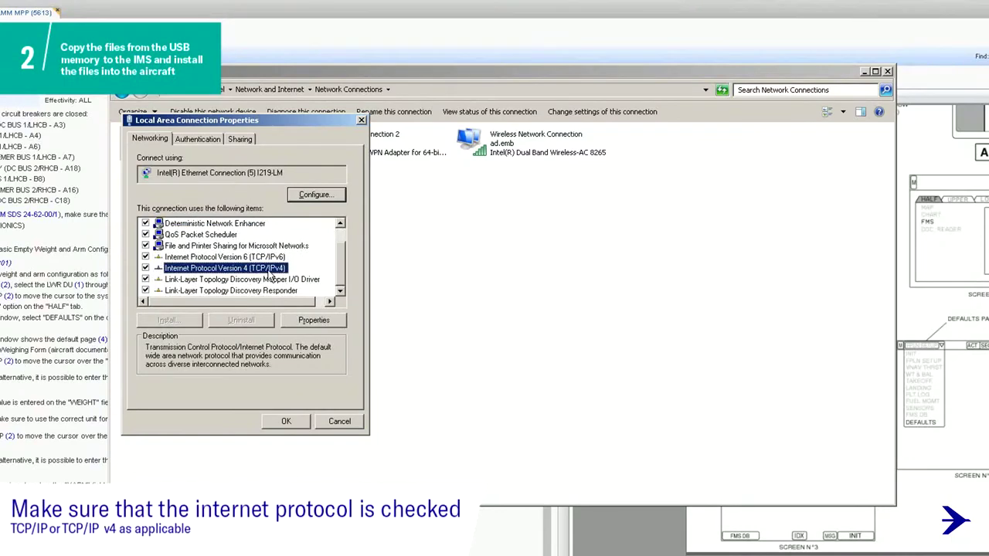
{"action": "left_click", "coordinate": [309, 320]}
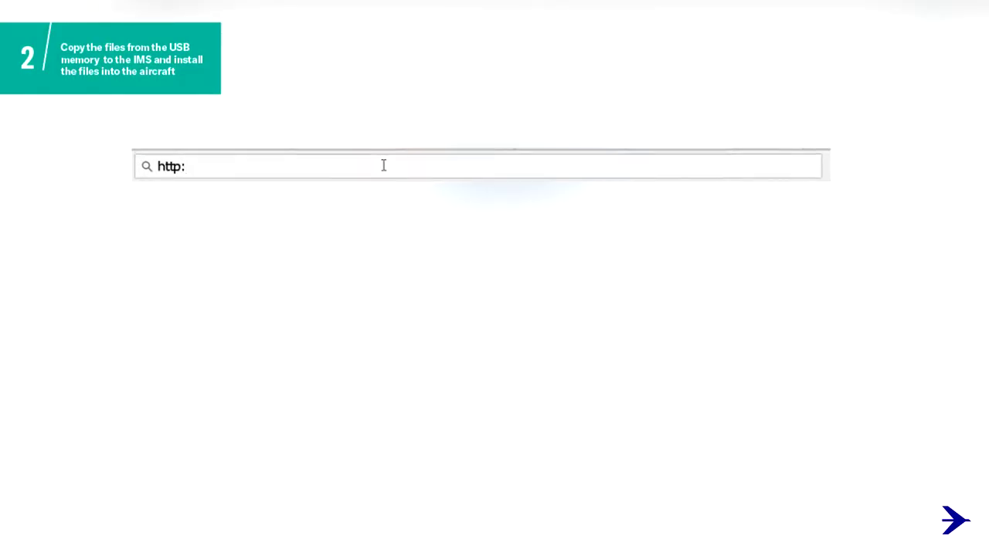
Load 192.168.15.1/imsportal and go to the Delete Mediasets page
{"action": "type", "text": "19"}
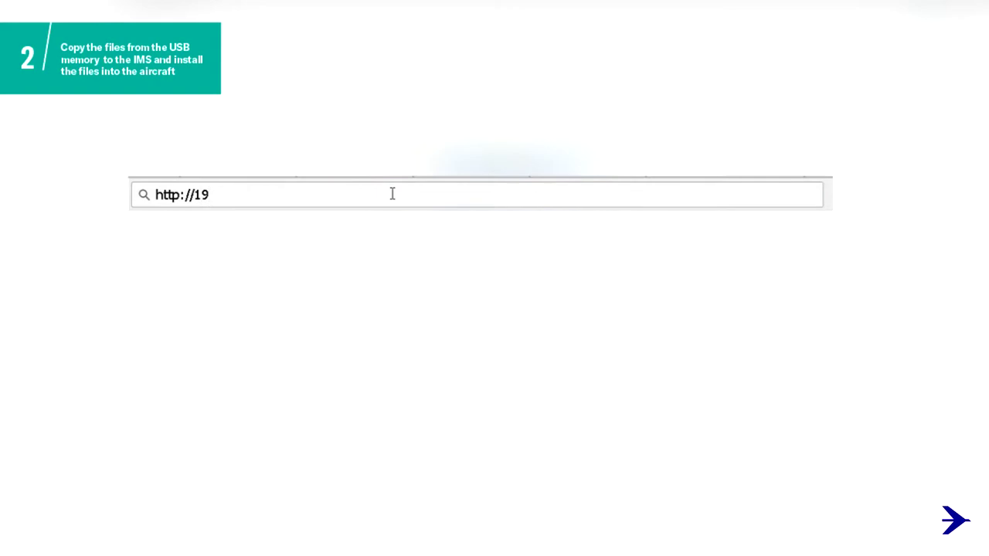
{"action": "type", "text": "2.16"}
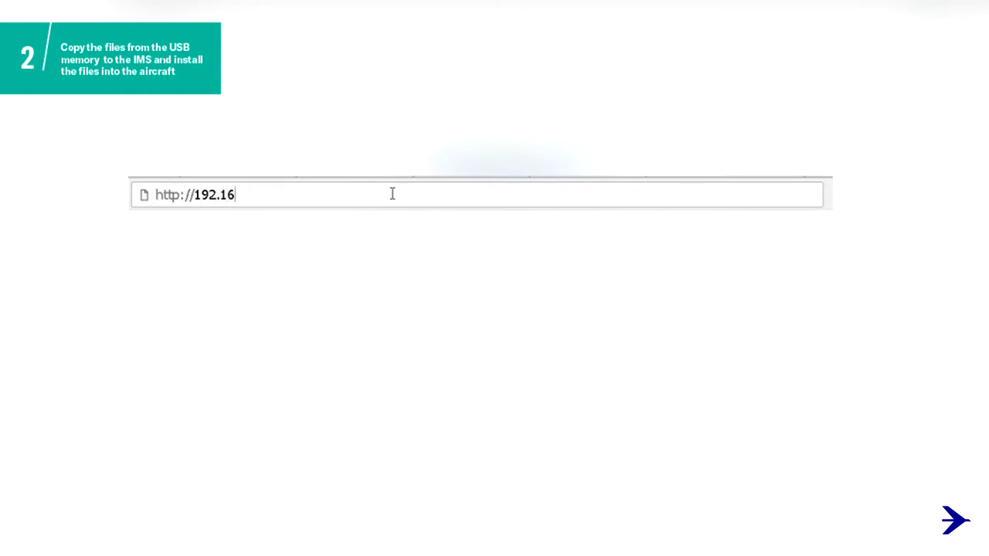
{"action": "type", "text": "8.15."}
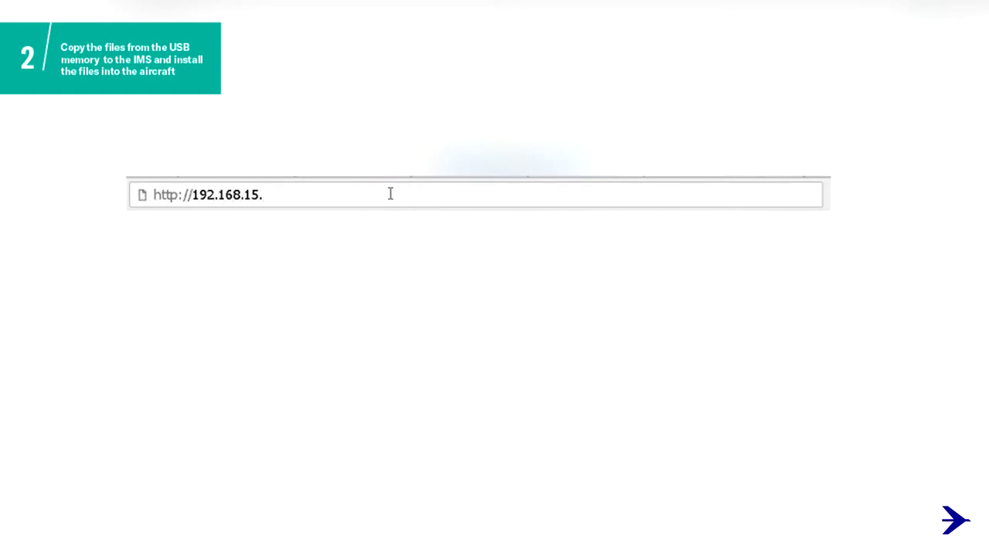
{"action": "type", "text": "1/imsporta"}
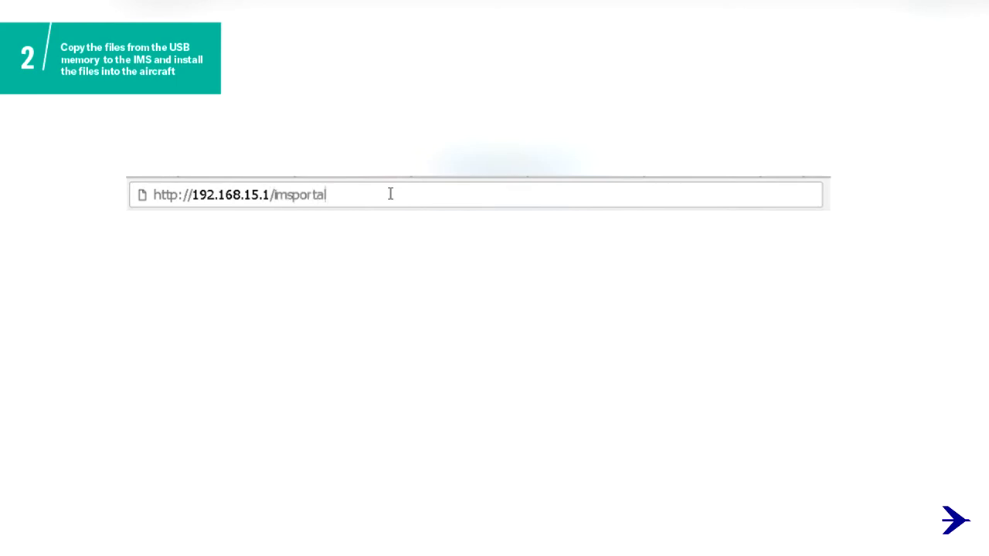
{"action": "type", "text": "l"}
{"action": "key", "text": "Return"}
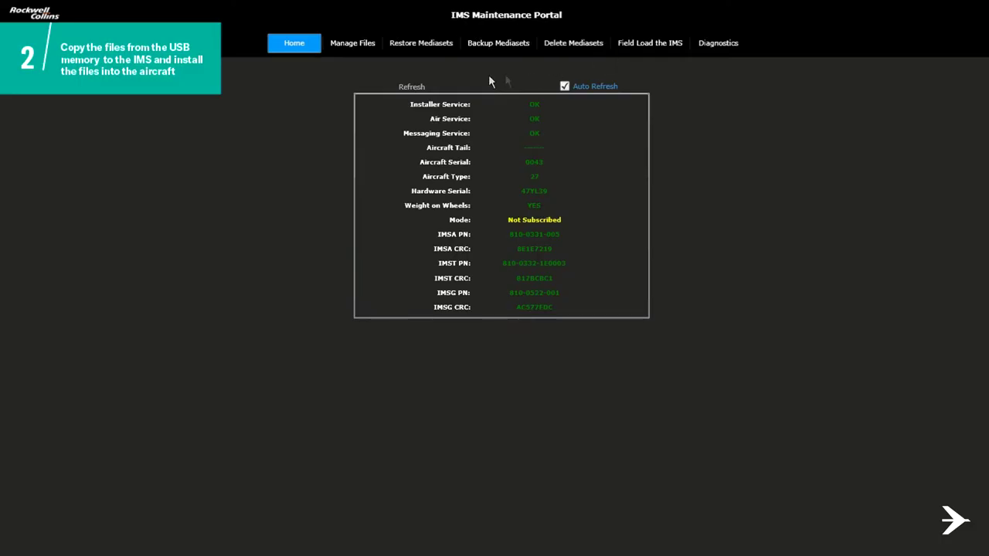
{"action": "left_click", "coordinate": [573, 45]}
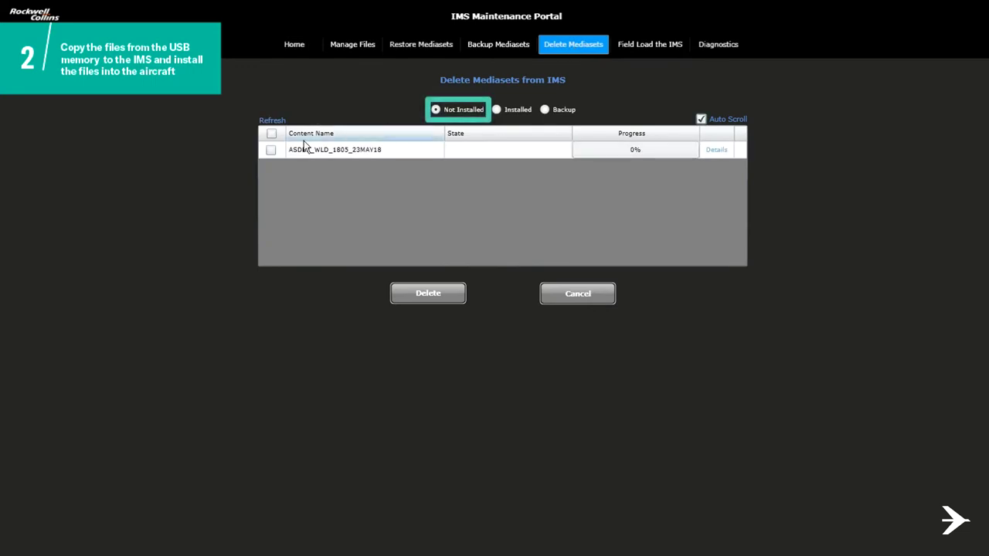
Delete ASDB2_WLD_1805_23MAY18, refresh, and switch the list to Installed mediasets
{"action": "left_click", "coordinate": [272, 133]}
{"action": "left_click", "coordinate": [432, 293]}
{"action": "left_click", "coordinate": [460, 315]}
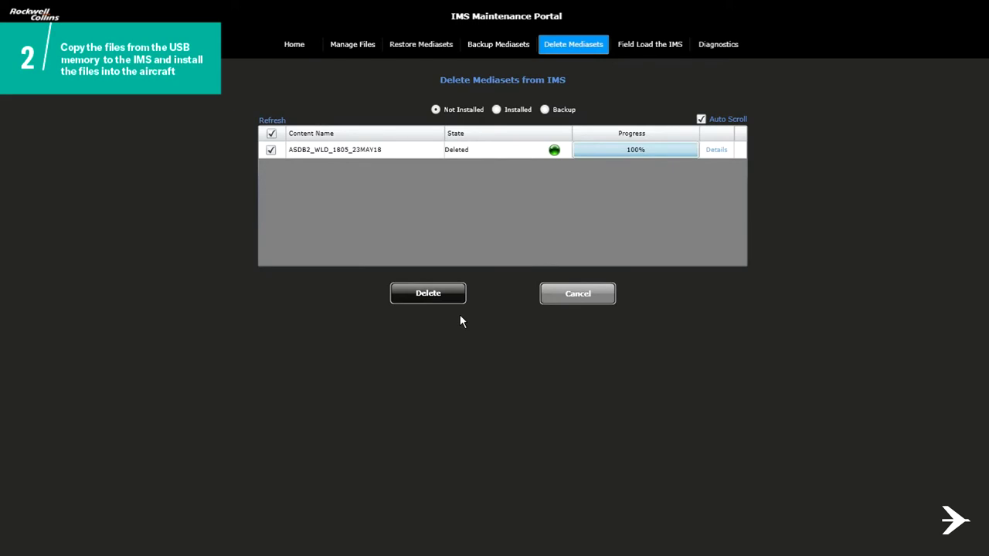
{"action": "left_click", "coordinate": [274, 121]}
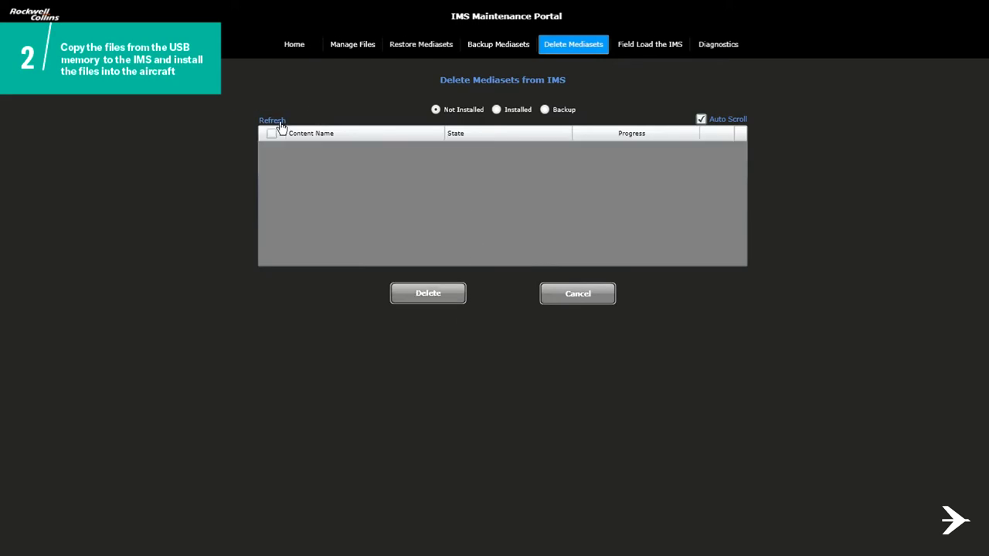
{"action": "left_click", "coordinate": [496, 109]}
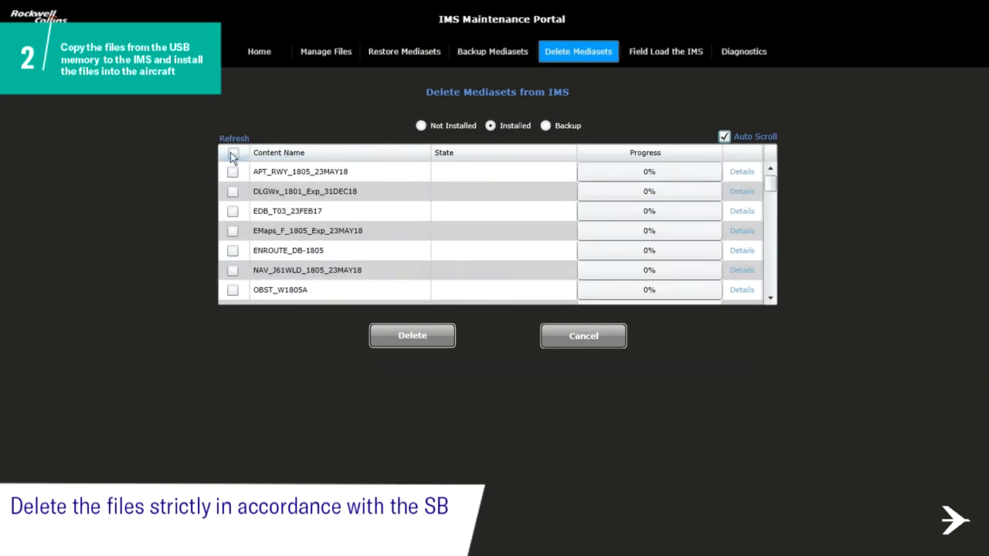
Select all installed mediasets, delete them with confirmation, and refresh the list
{"action": "left_click", "coordinate": [232, 154]}
{"action": "left_click", "coordinate": [450, 336]}
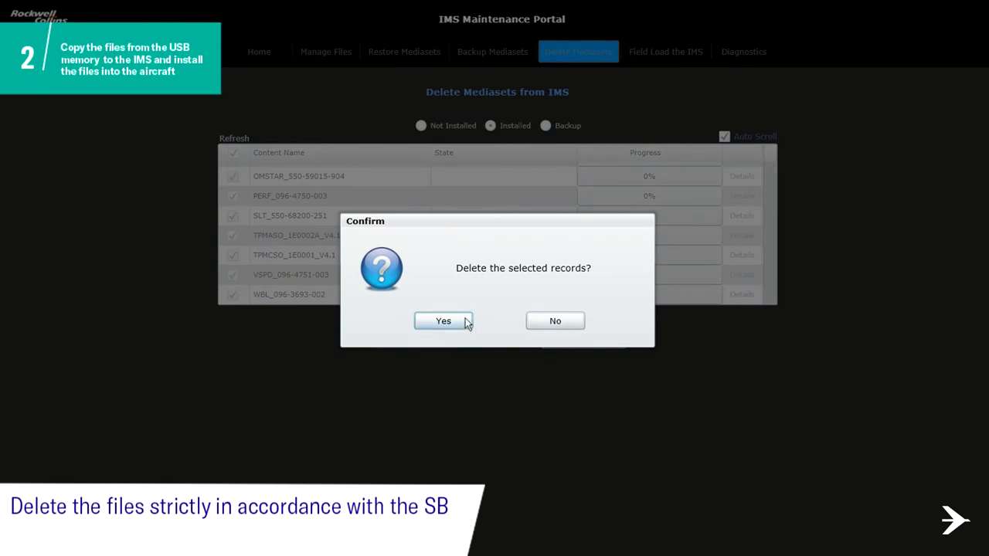
{"action": "left_click", "coordinate": [443, 321]}
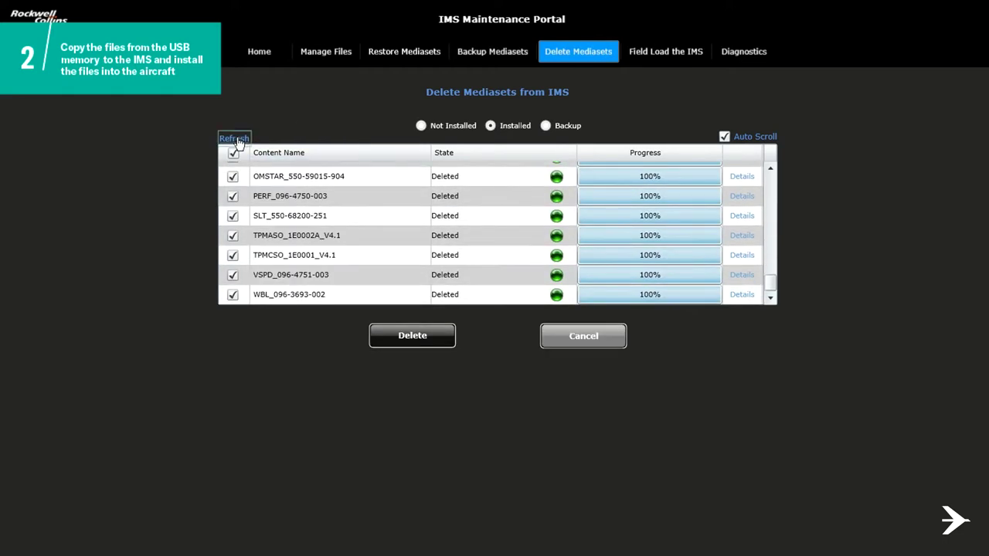
{"action": "left_click", "coordinate": [235, 140]}
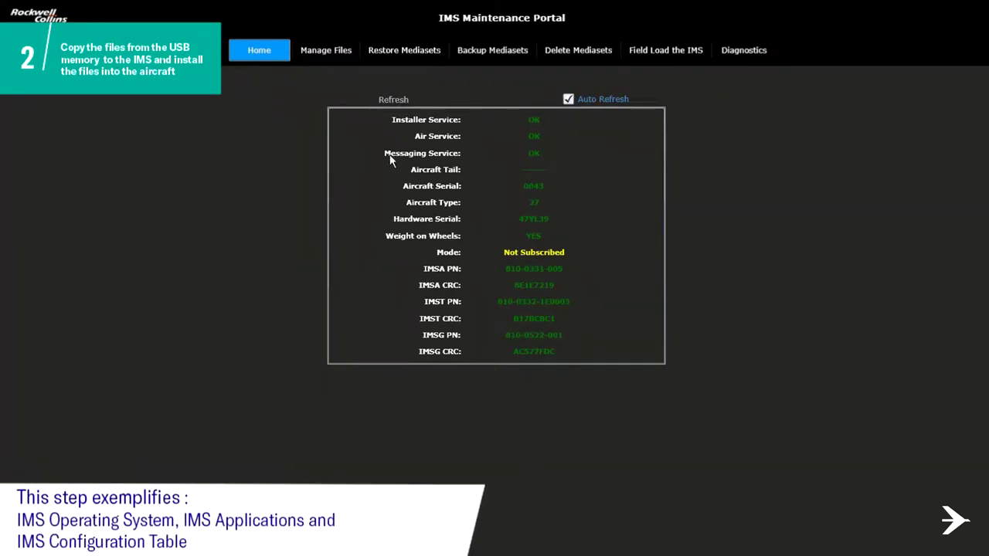
Transfer 810-0332-1E0010 from USB to the IMS, then install it via Field Load
{"action": "left_click", "coordinate": [342, 54]}
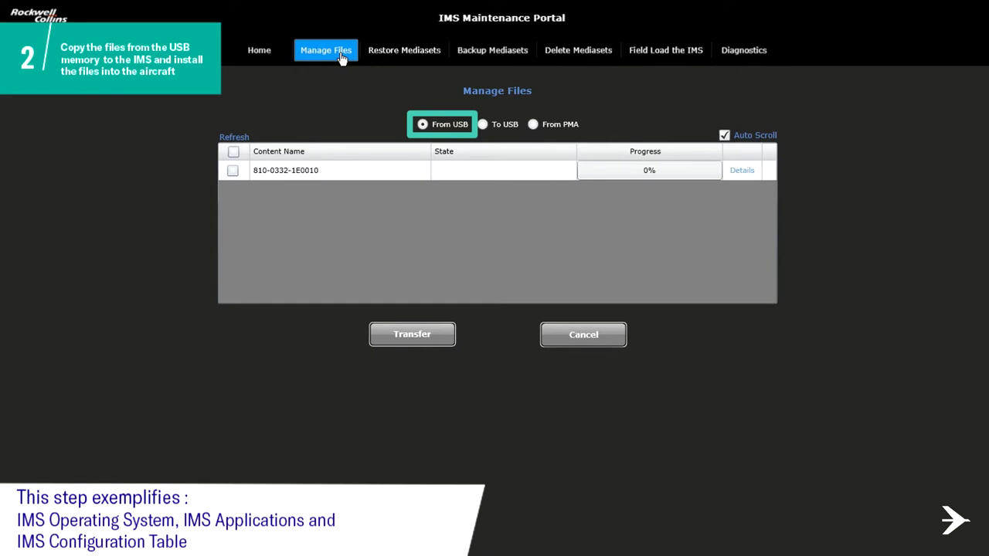
{"action": "left_click", "coordinate": [232, 172]}
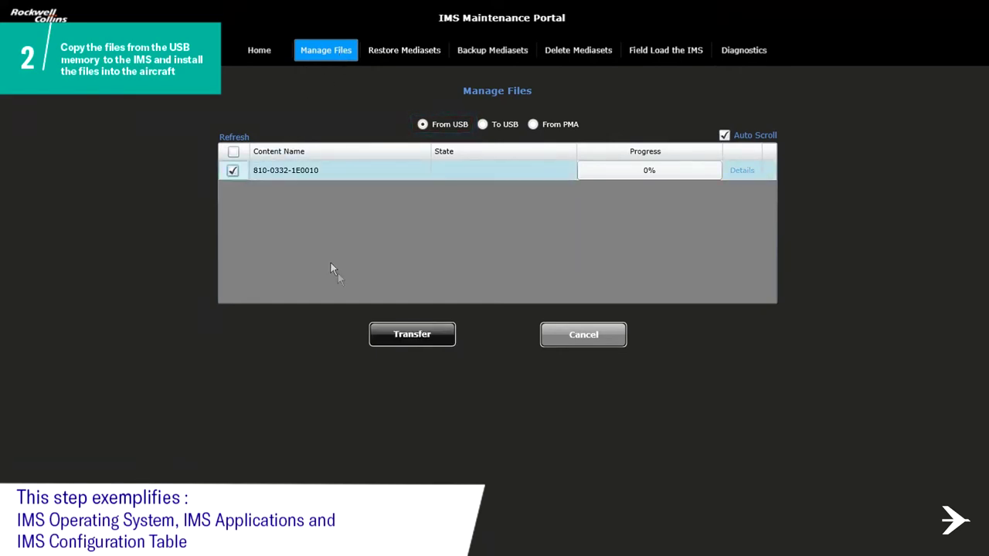
{"action": "left_click", "coordinate": [430, 335]}
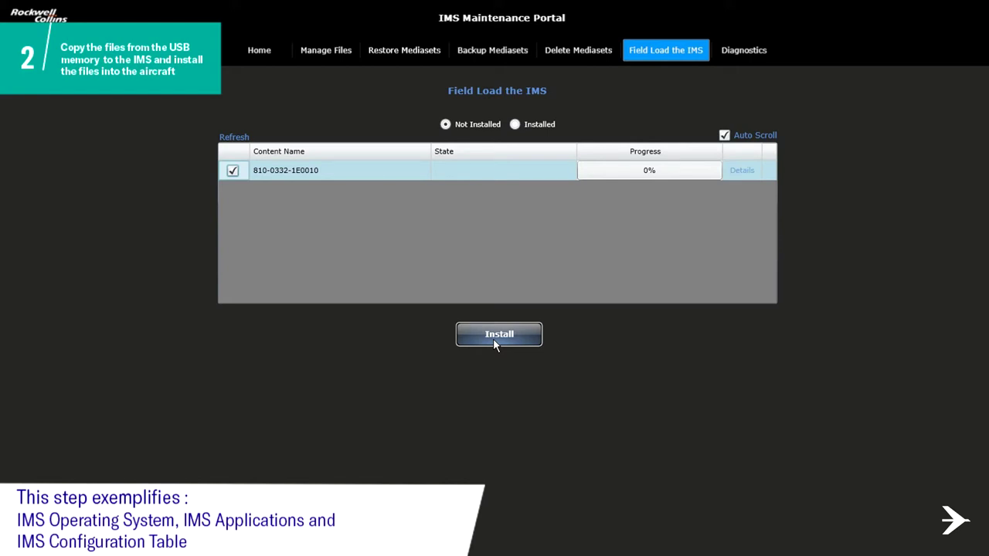
{"action": "left_click", "coordinate": [492, 338]}
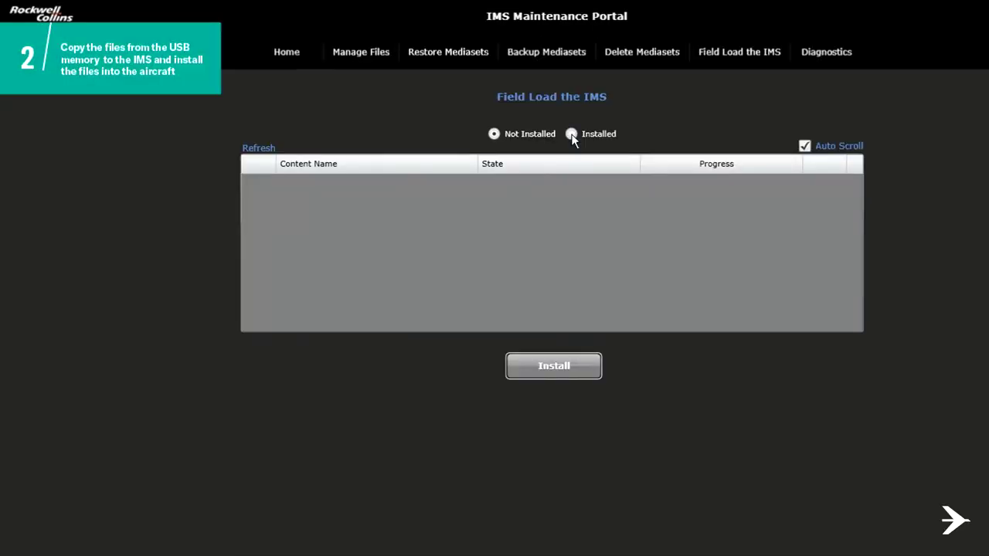
Show the mediasets installed on the IMS, then list the USB memory files under Manage Files
{"action": "left_click", "coordinate": [571, 134]}
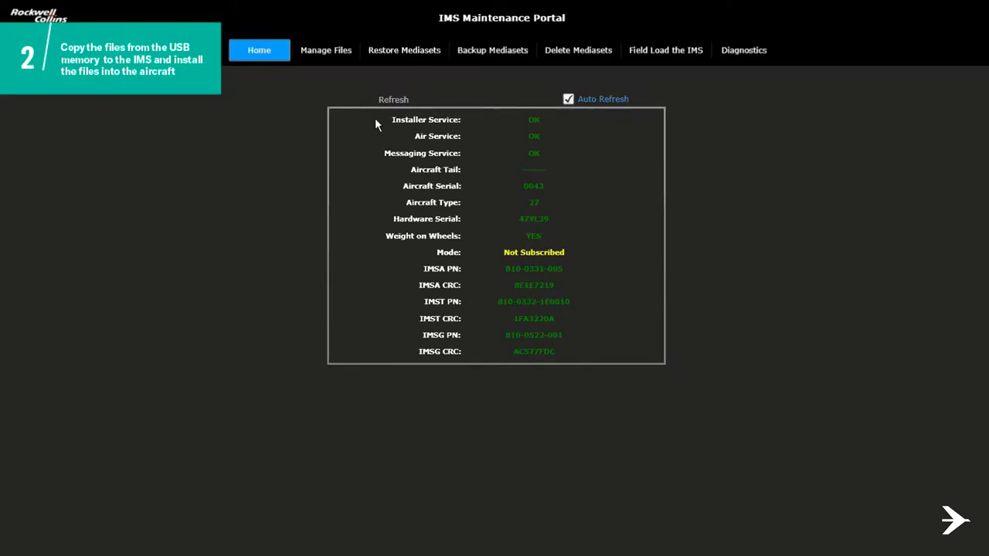
{"action": "left_click", "coordinate": [334, 60]}
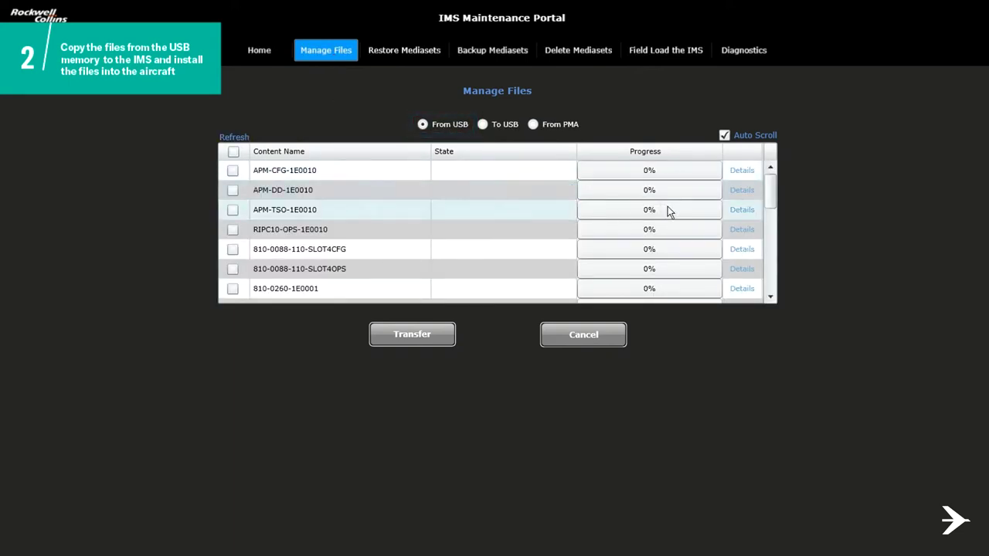
Select every file on the USB memory list and transfer them all onto the IMS
{"action": "mouse_move", "coordinate": [770, 196]}
{"action": "left_mouse_down"}
{"action": "mouse_move", "coordinate": [775, 283]}
{"action": "mouse_move", "coordinate": [771, 195]}
{"action": "left_mouse_up"}
{"action": "left_click", "coordinate": [412, 333]}
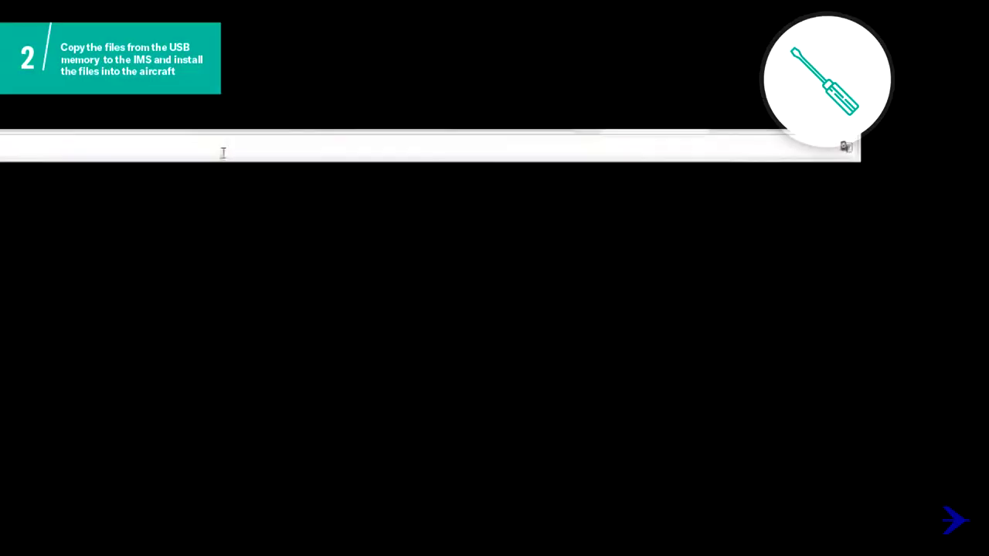
Open the RDL page at 192.168.15.1/rdl/rdl.swf and log in to Maintenance mode with the password
{"action": "type", "text": "p://192.168.15.1"}
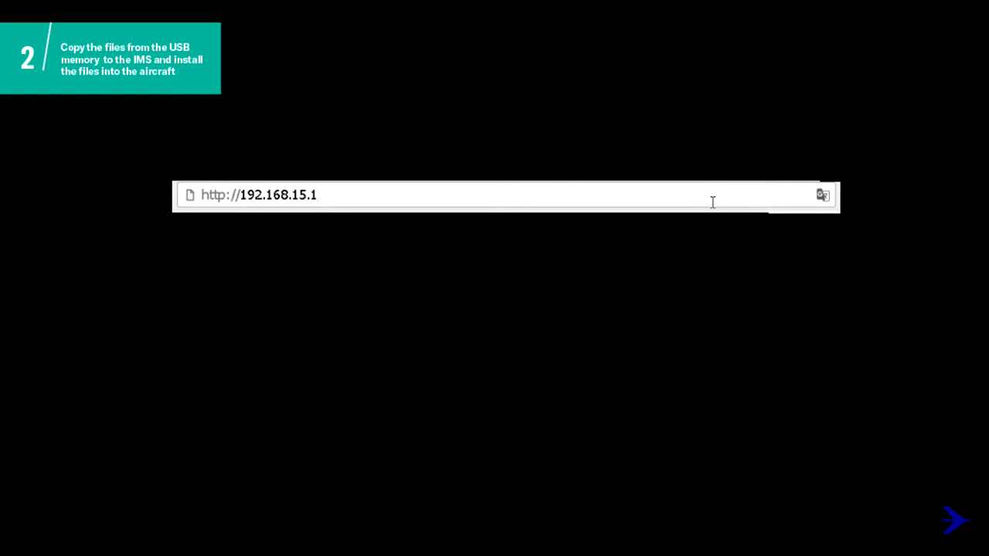
{"action": "type", "text": "/rdl/rdl"}
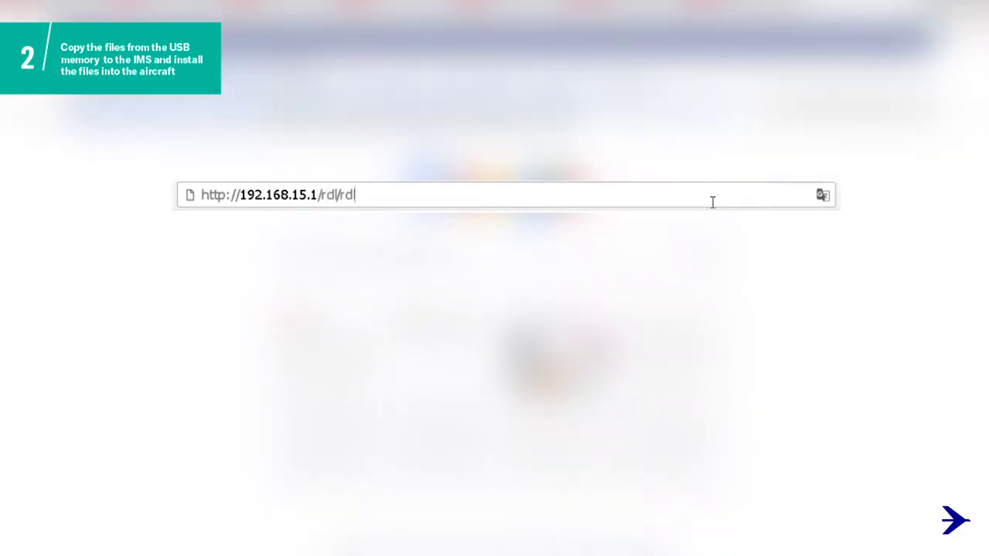
{"action": "type", "text": ".swf"}
{"action": "key", "text": "Return"}
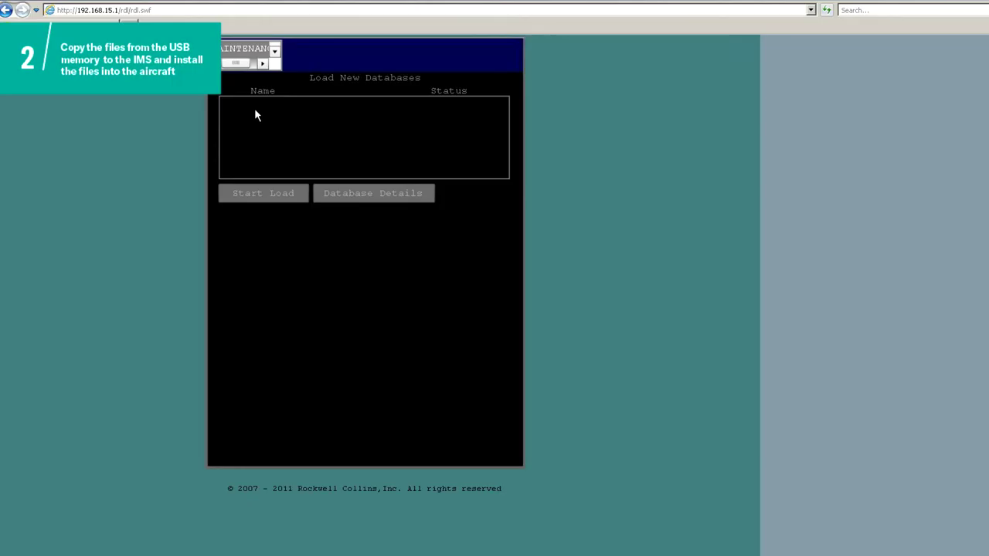
{"action": "left_click", "coordinate": [248, 48]}
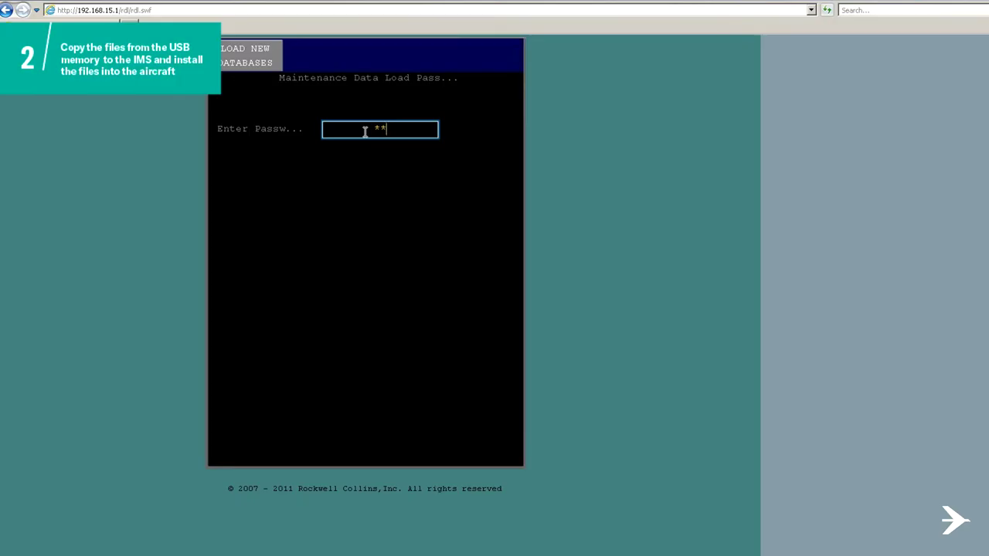
{"action": "type", "text": "****"}
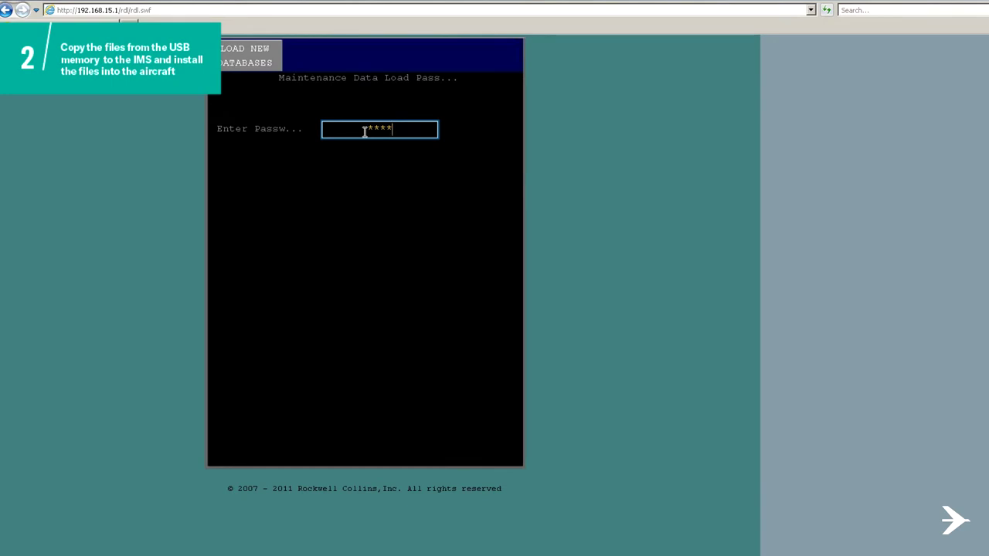
{"action": "key", "text": "Return"}
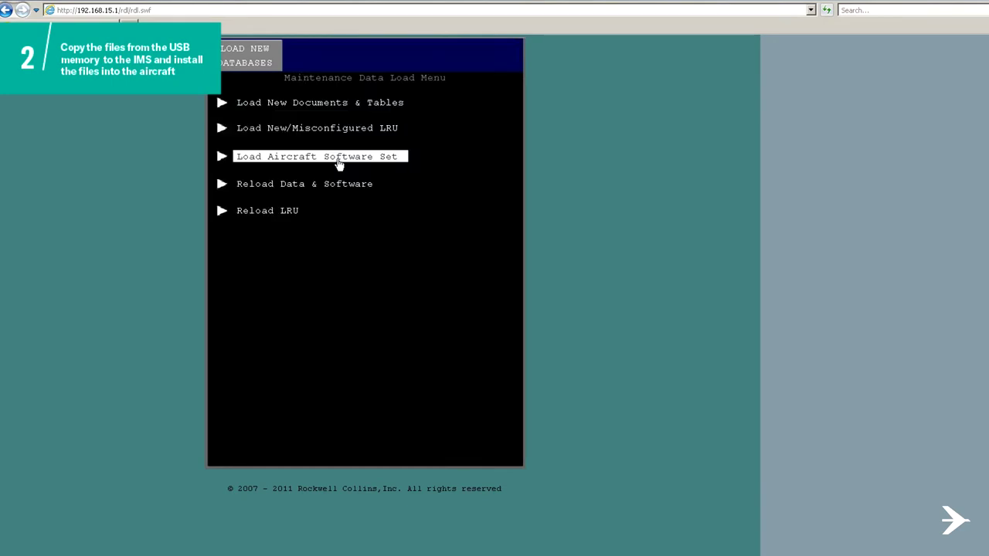
Under Load Aircraft Software Set, choose APM-CFG-1E0010 and view its software set details
{"action": "left_click", "coordinate": [339, 157]}
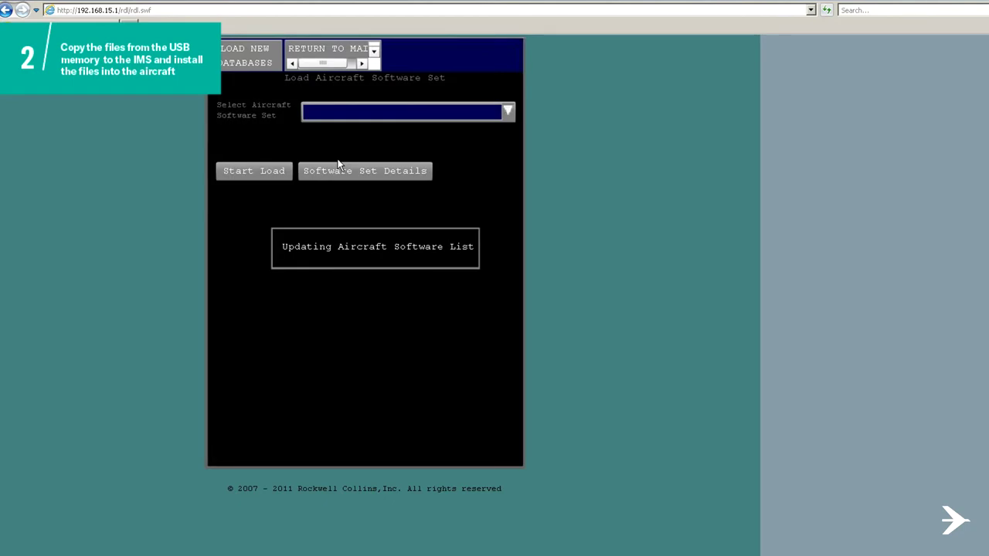
{"action": "left_click", "coordinate": [508, 112]}
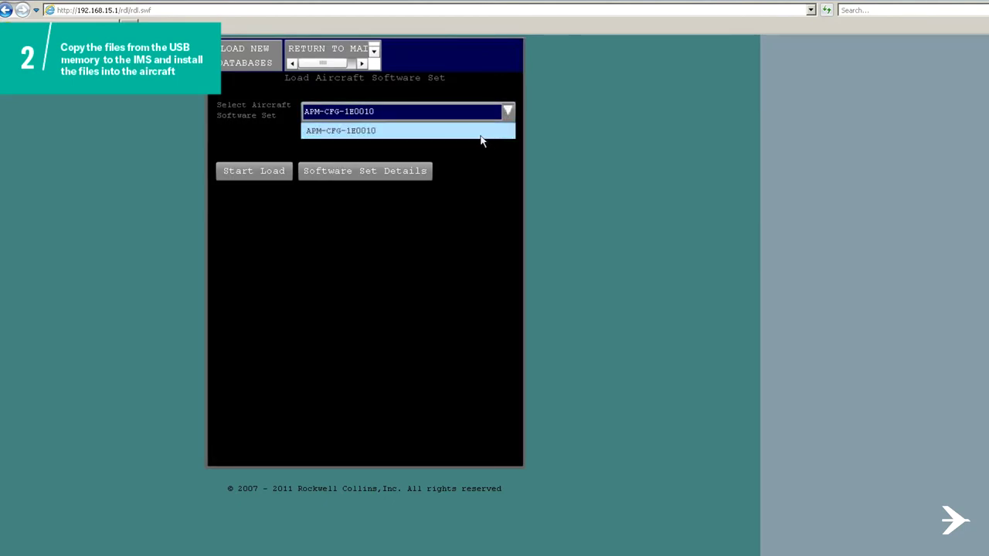
{"action": "left_click", "coordinate": [454, 132]}
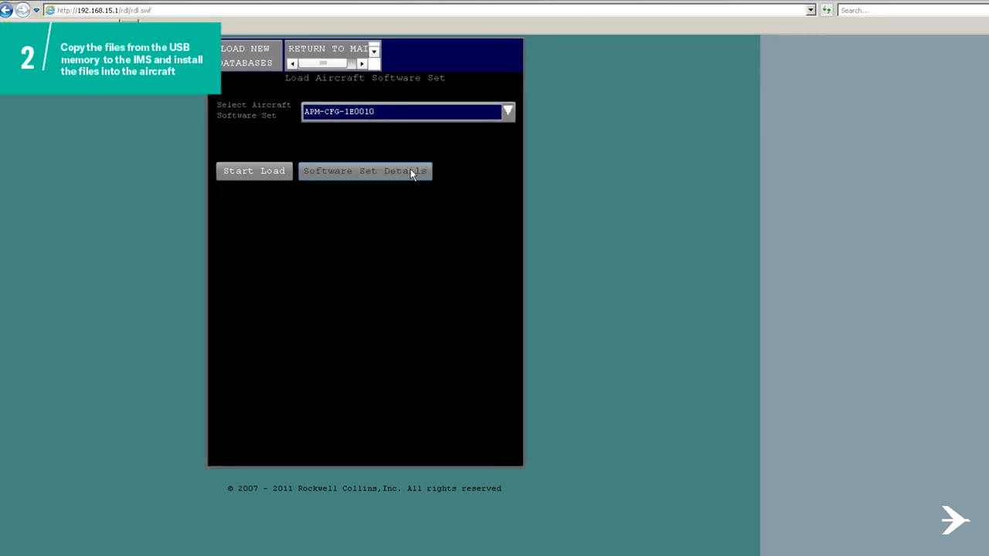
{"action": "left_click", "coordinate": [398, 184]}
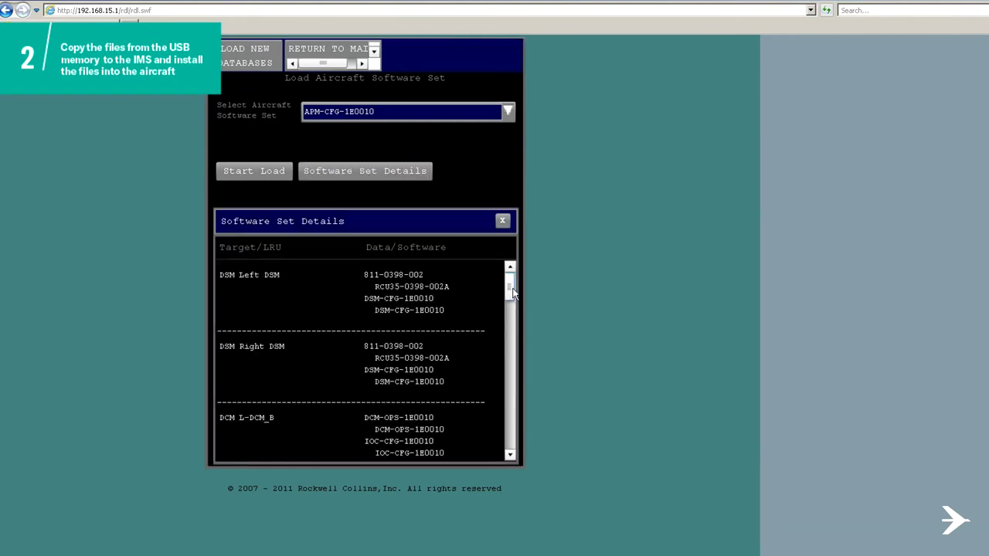
Close the APM-CFG-1E0010 details and start loading the software set onto the aircraft
{"action": "left_click_drag", "start_coordinate": [512, 291], "coordinate": [509, 418]}
{"action": "left_click", "coordinate": [503, 221]}
{"action": "left_click", "coordinate": [249, 172]}
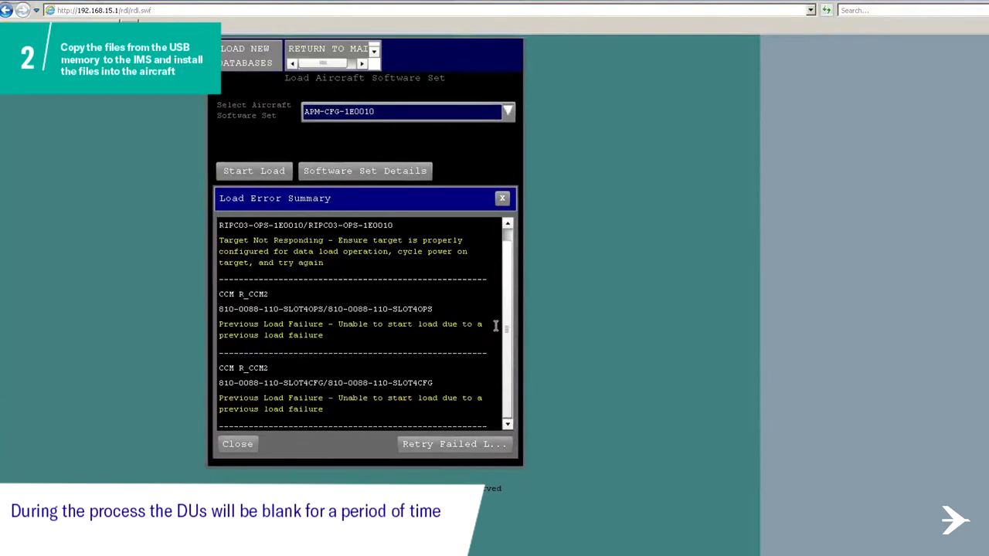
Review the load errors and retry the failed loads
{"action": "left_click", "coordinate": [502, 199]}
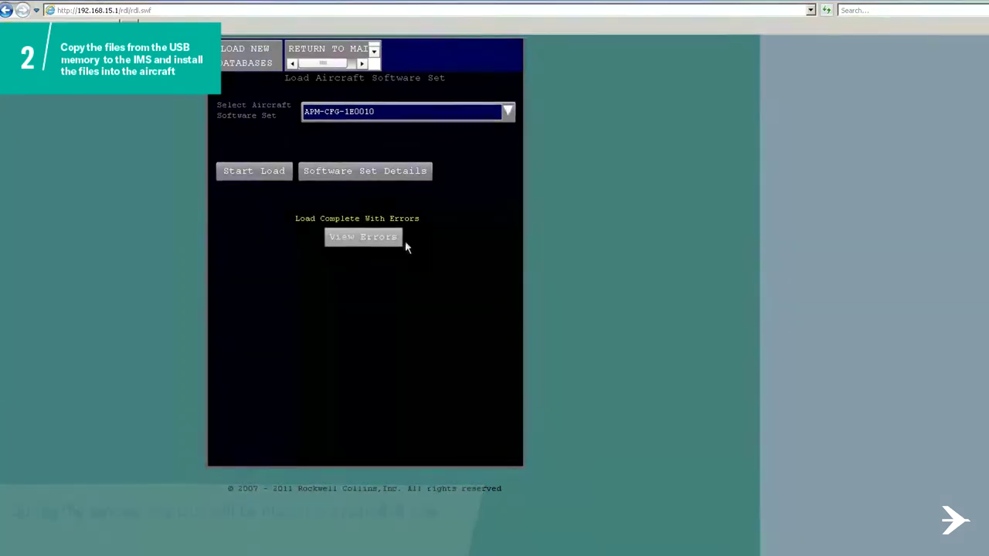
{"action": "left_click", "coordinate": [362, 238]}
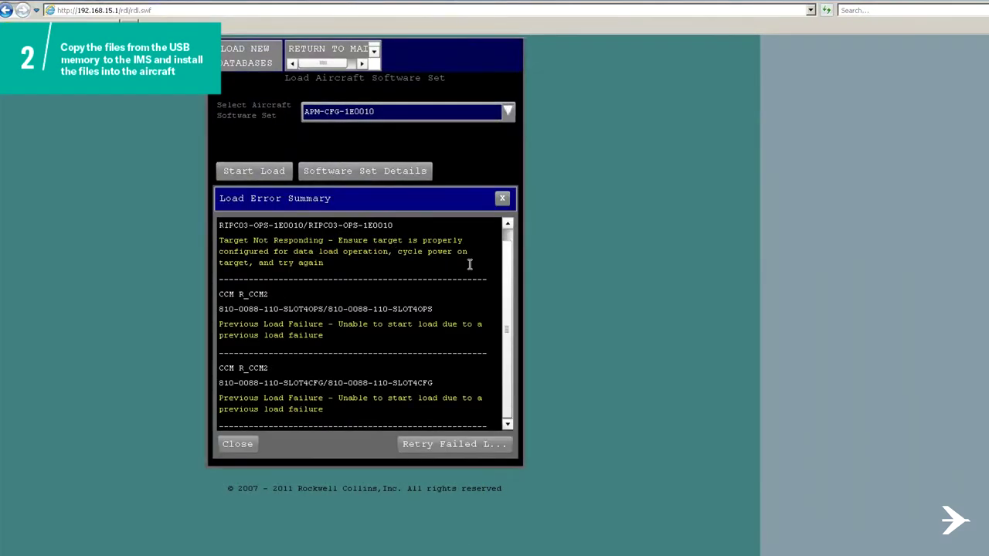
{"action": "scroll", "coordinate": [469, 265], "scroll_direction": "up", "scroll_amount": 2}
{"action": "left_click", "coordinate": [445, 447]}
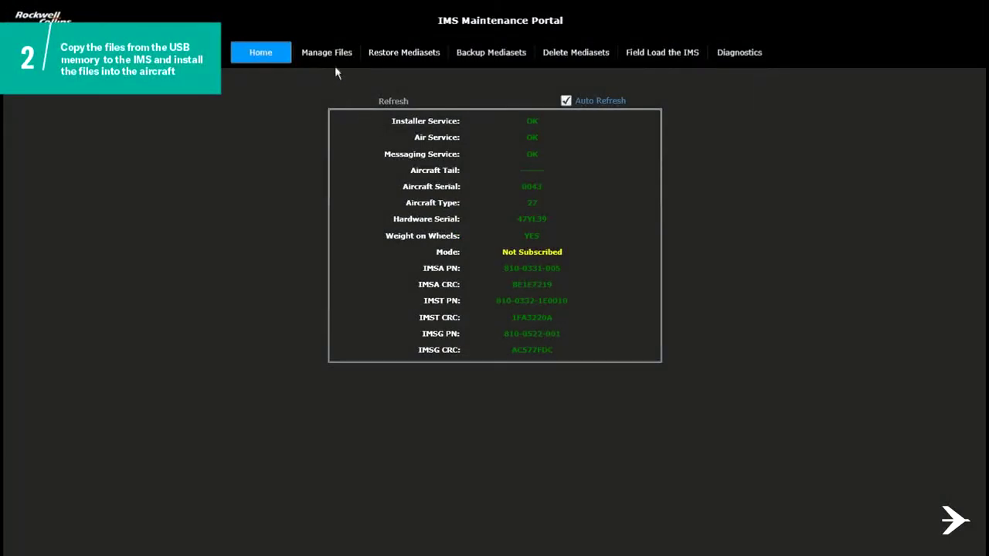
In Manage Files, select all USB files with the header checkbox and transfer them to the IMS
{"action": "left_click", "coordinate": [334, 57]}
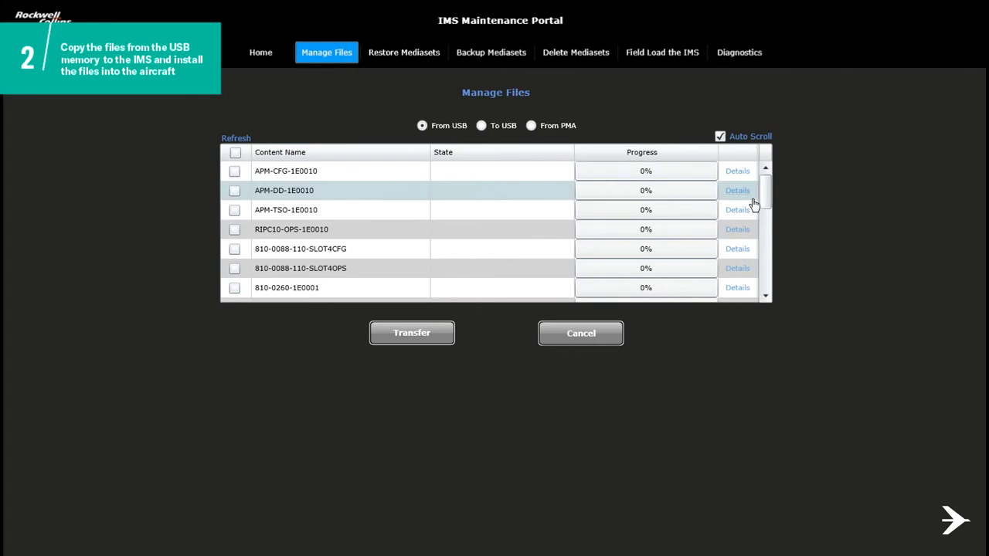
{"action": "mouse_move", "coordinate": [764, 199]}
{"action": "left_mouse_down"}
{"action": "mouse_move", "coordinate": [769, 278]}
{"action": "mouse_move", "coordinate": [765, 185]}
{"action": "left_mouse_up"}
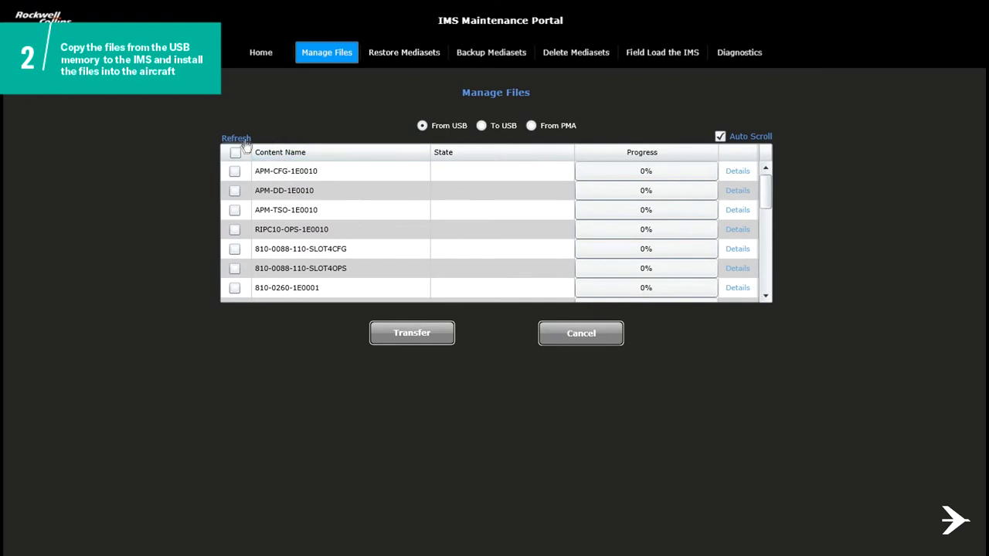
{"action": "left_click", "coordinate": [235, 153]}
{"action": "left_click", "coordinate": [415, 335]}
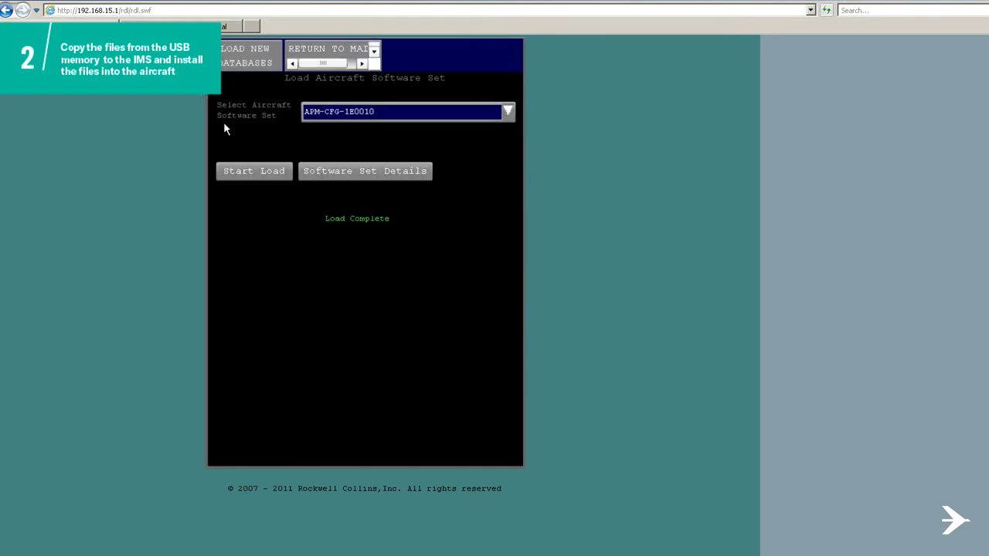
From the RDL main menu, open Load New Documents & Tables, review the list and start the load
{"action": "left_click", "coordinate": [326, 50]}
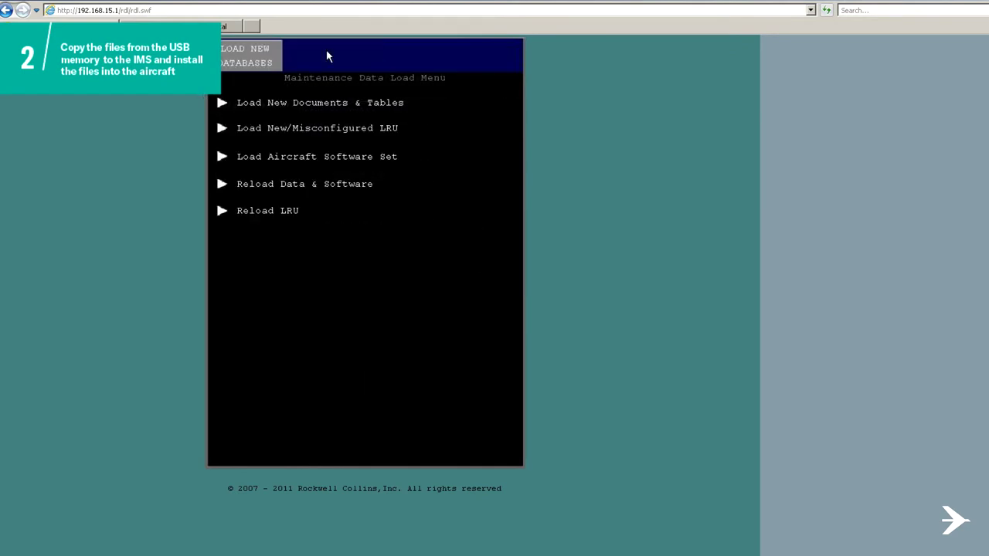
{"action": "left_click", "coordinate": [312, 109]}
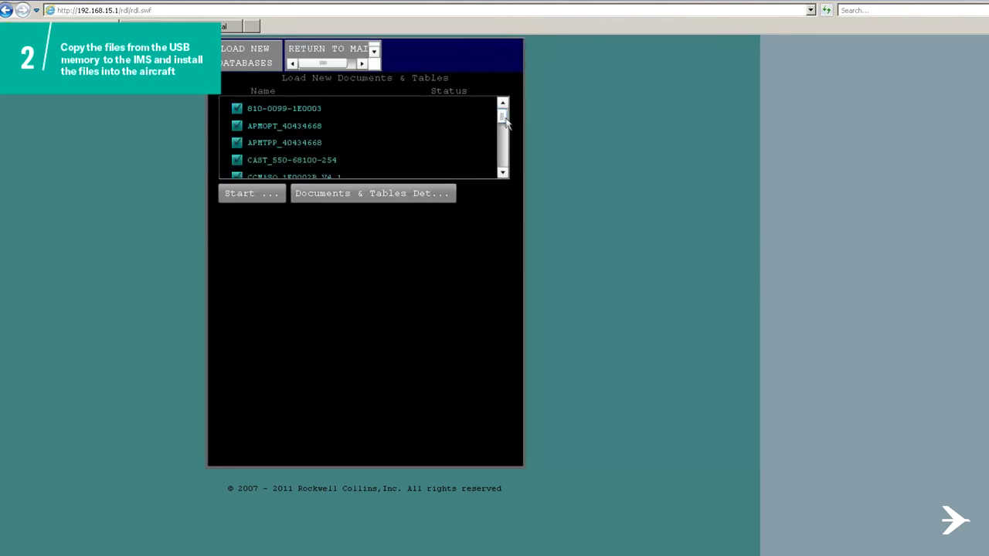
{"action": "left_click_drag", "start_coordinate": [502, 113], "coordinate": [506, 164]}
{"action": "left_click", "coordinate": [253, 197]}
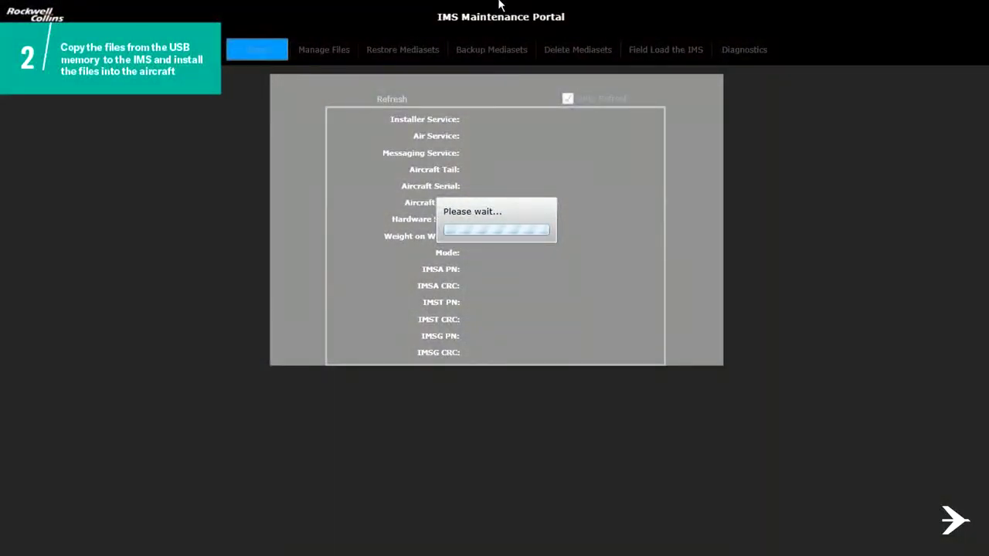
In Manage Files (From USB), select all database files and transfer them into the IMS
{"action": "left_click", "coordinate": [327, 53]}
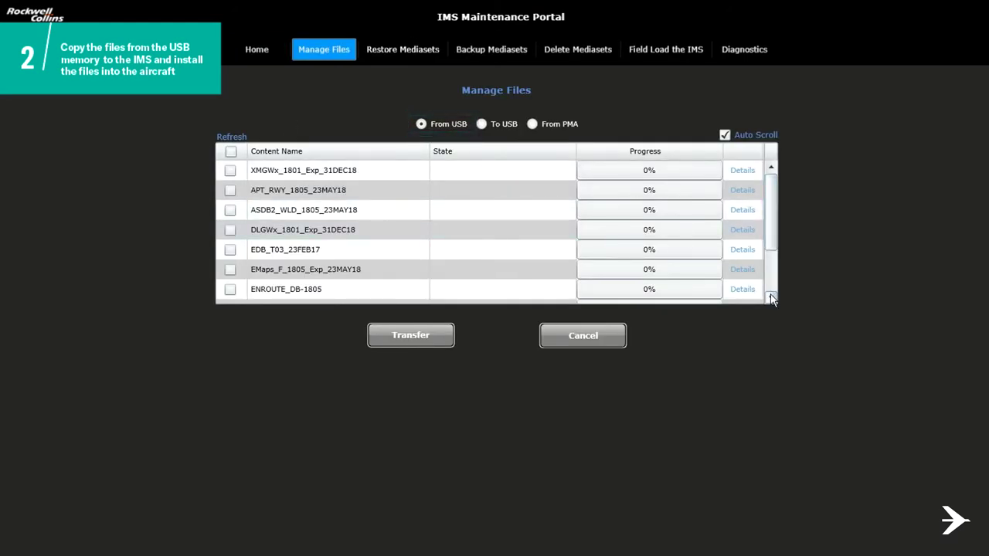
{"action": "left_click", "coordinate": [230, 152]}
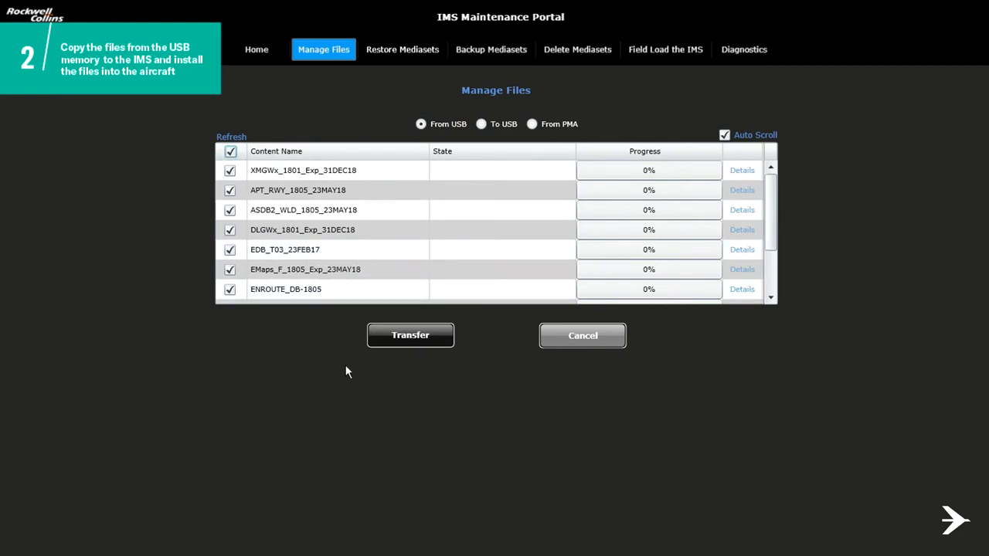
{"action": "left_click", "coordinate": [404, 336]}
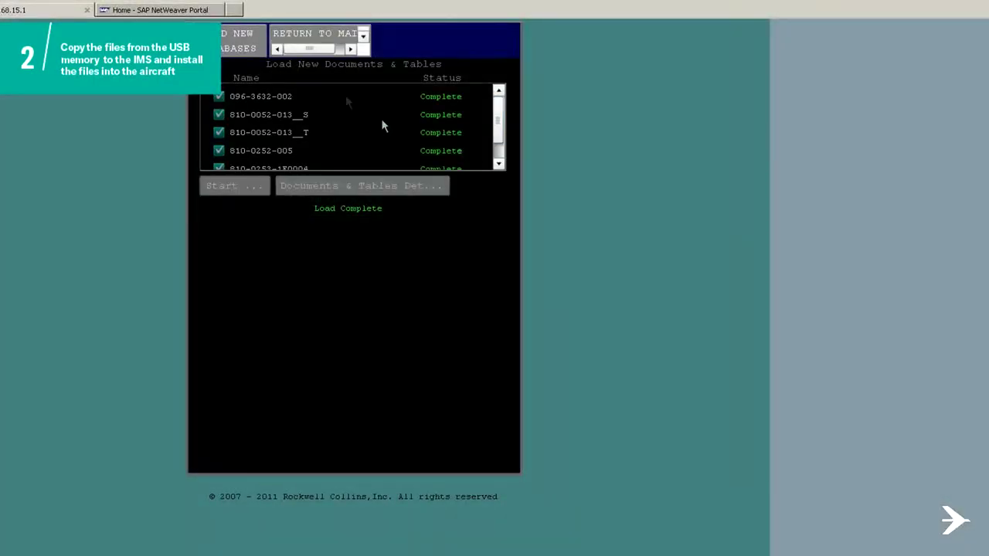
From the RDL main menu, open Load New Databases, review Database Details and start loading them
{"action": "left_click", "coordinate": [338, 36]}
{"action": "left_click", "coordinate": [244, 38]}
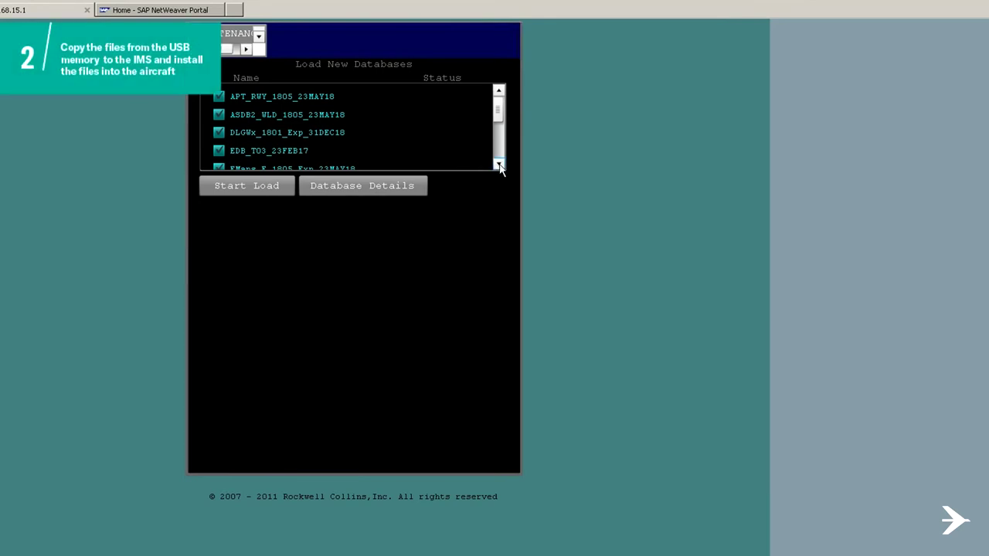
{"action": "left_click", "coordinate": [499, 164]}
{"action": "left_click", "coordinate": [498, 164]}
{"action": "left_click", "coordinate": [499, 165]}
{"action": "left_click", "coordinate": [498, 164]}
{"action": "left_click", "coordinate": [498, 165]}
{"action": "left_click", "coordinate": [499, 164]}
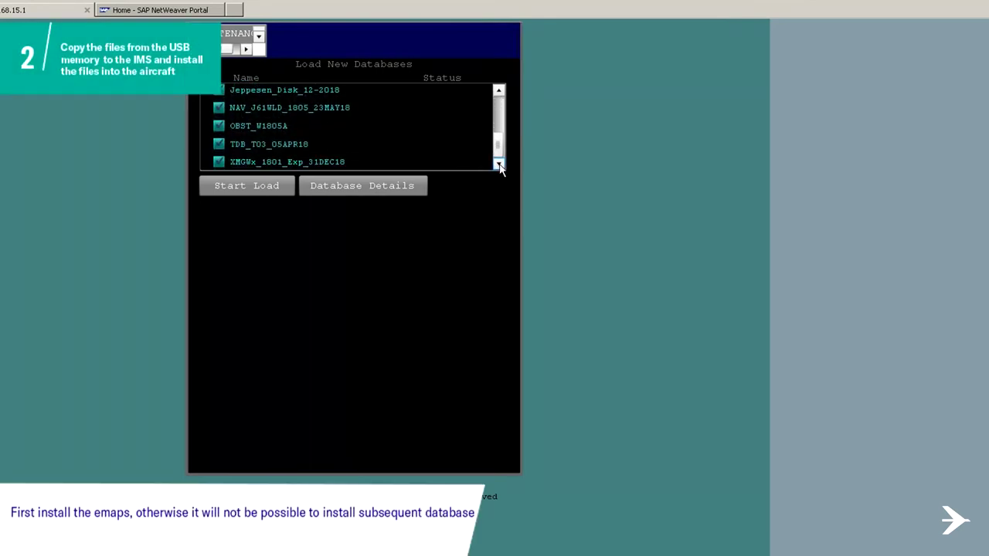
{"action": "left_click", "coordinate": [391, 187]}
{"action": "left_click", "coordinate": [266, 187]}
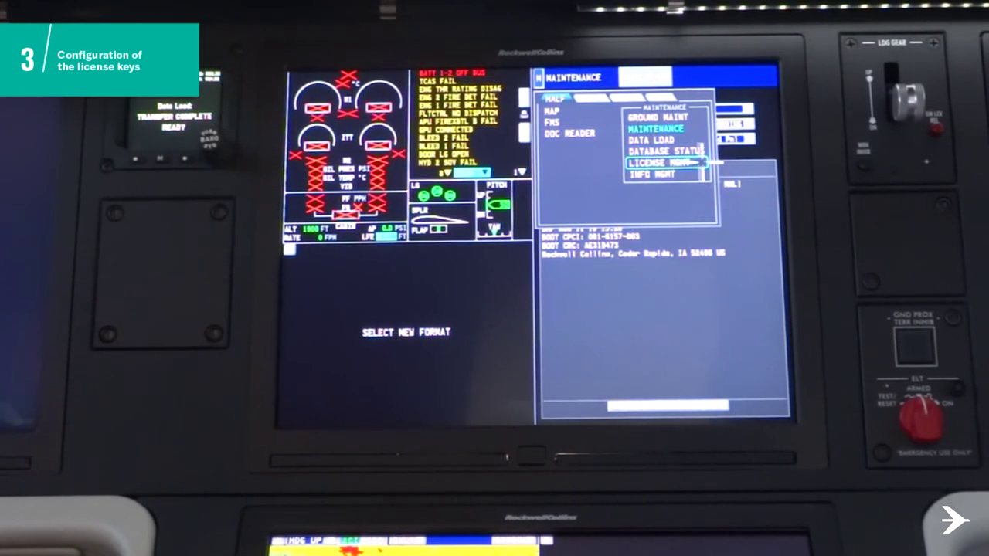
On the LICENSE MGMT page, enter the license authorization code in the update options box and submit it
{"action": "left_click", "coordinate": [707, 163]}
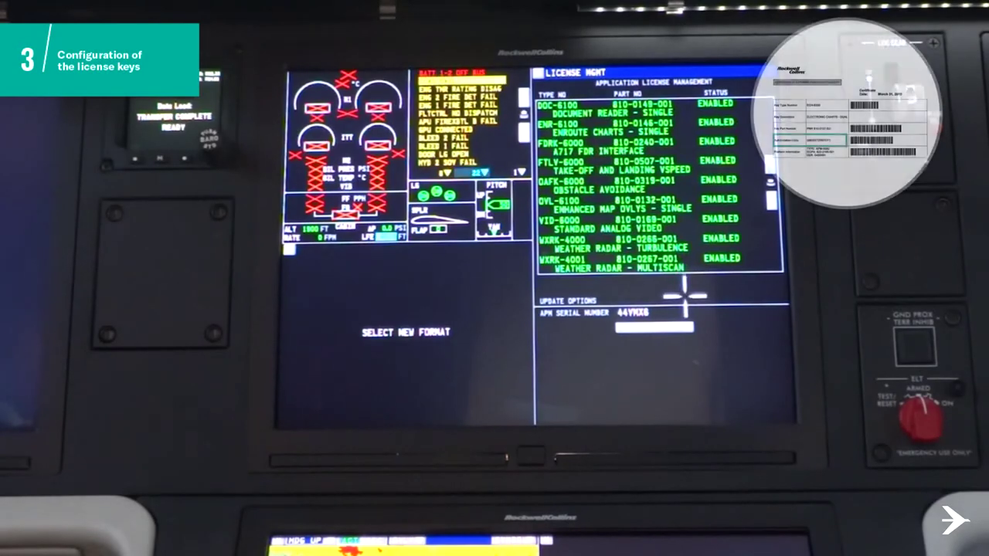
{"action": "scroll", "coordinate": [676, 186], "scroll_direction": "down", "scroll_amount": 6}
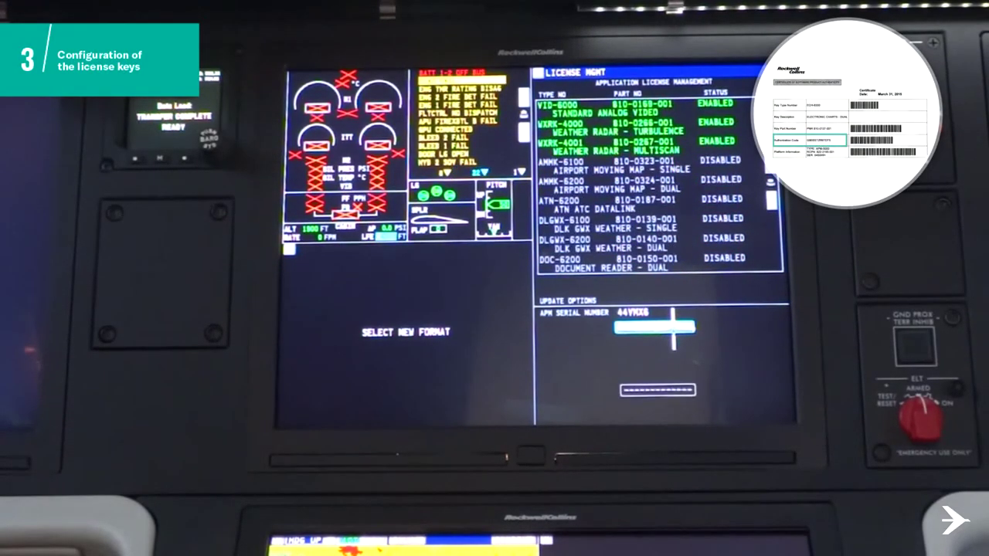
{"action": "left_click", "coordinate": [658, 390]}
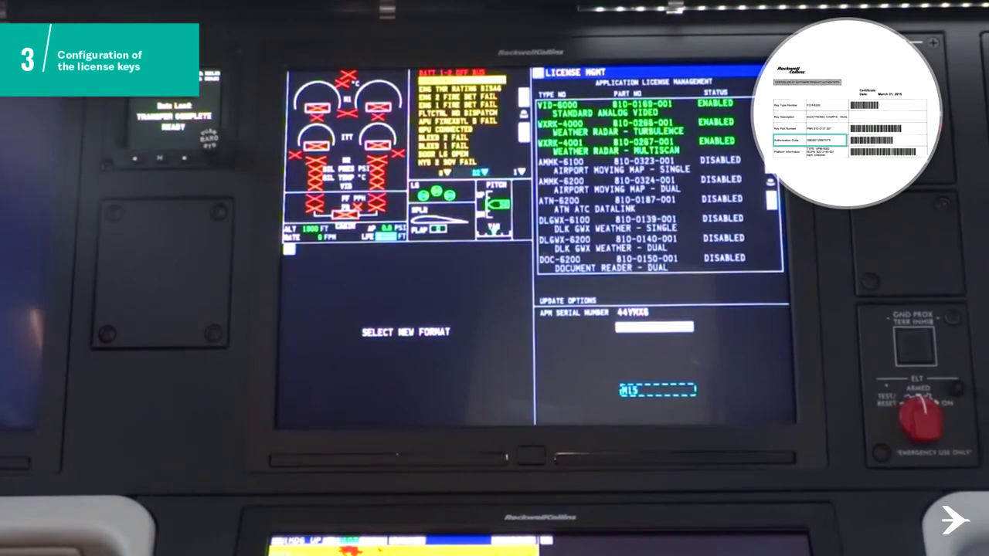
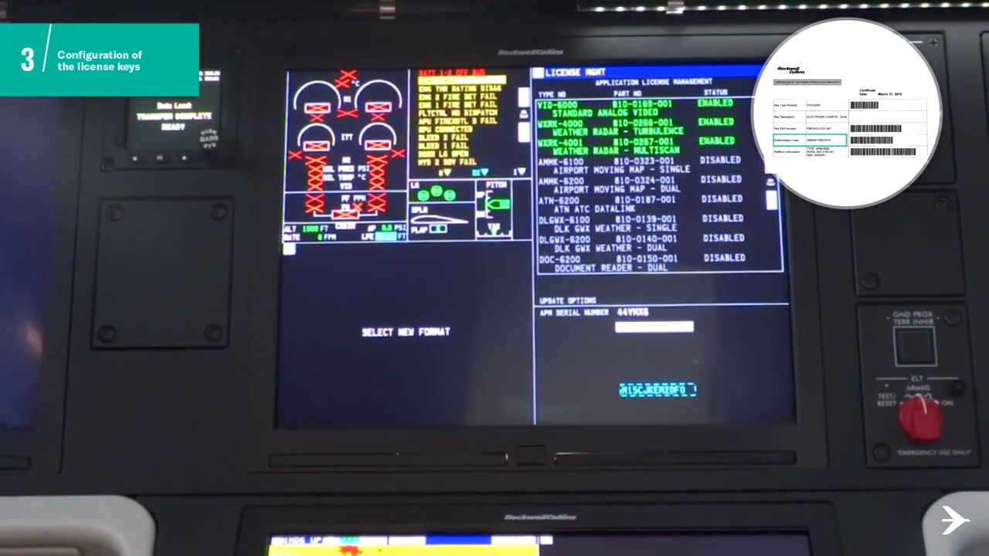
{"action": "key", "text": "Return"}
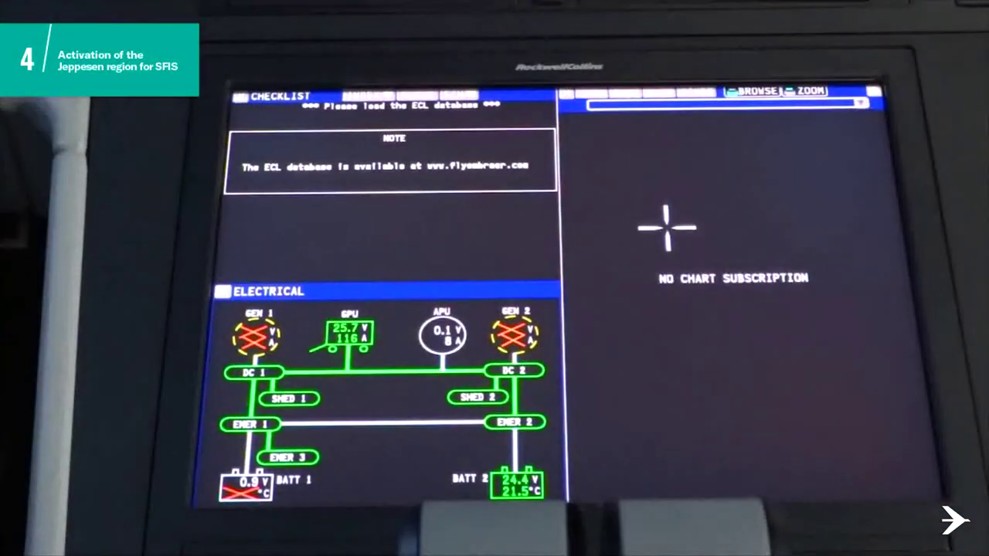
Enter a new Jeppesen subscription number under chart SUBSCRIPTION and confirm the Update Subscription Number caution
{"action": "right_click", "coordinate": [661, 224]}
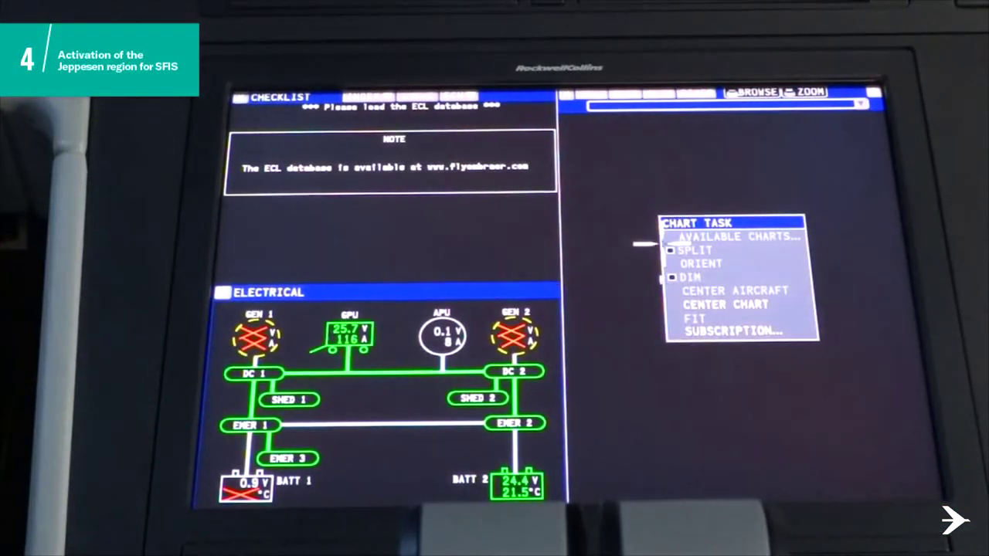
{"action": "left_click", "coordinate": [734, 331]}
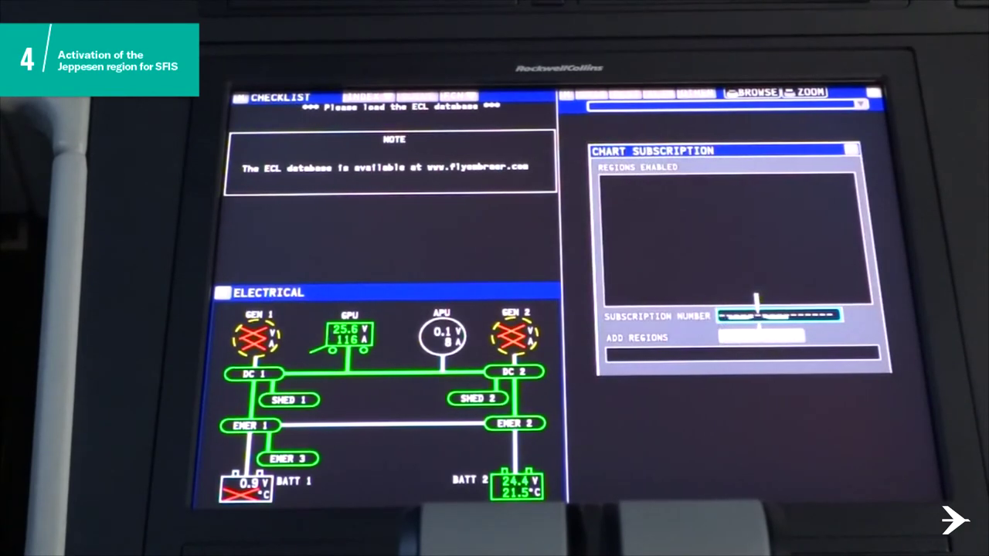
{"action": "left_click", "coordinate": [747, 315]}
{"action": "left_click", "coordinate": [834, 355]}
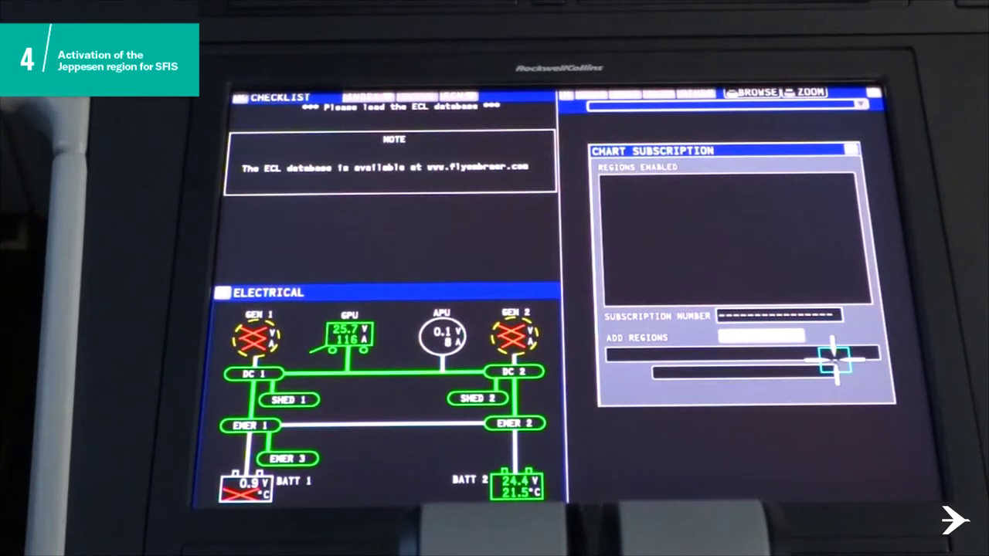
{"action": "left_click", "coordinate": [779, 316]}
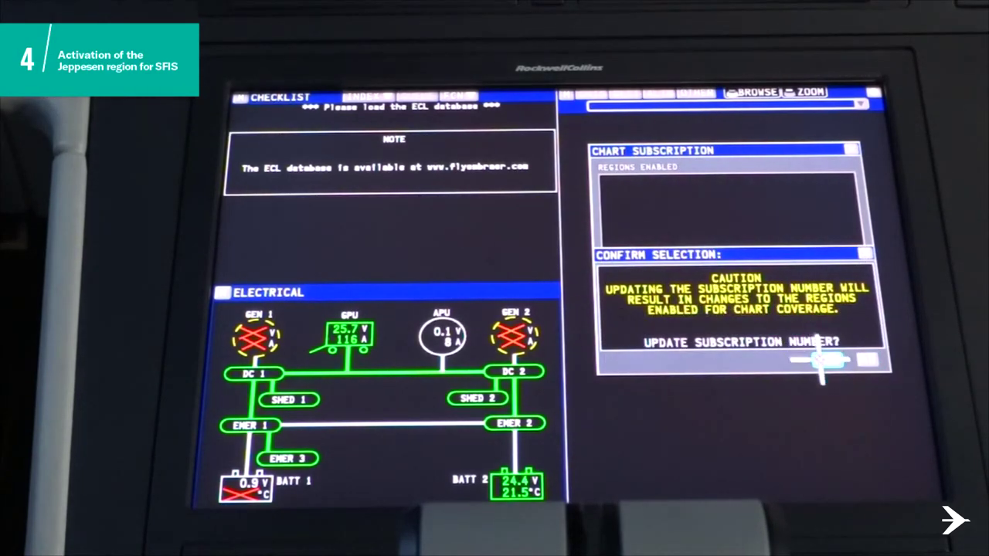
{"action": "left_click", "coordinate": [823, 360]}
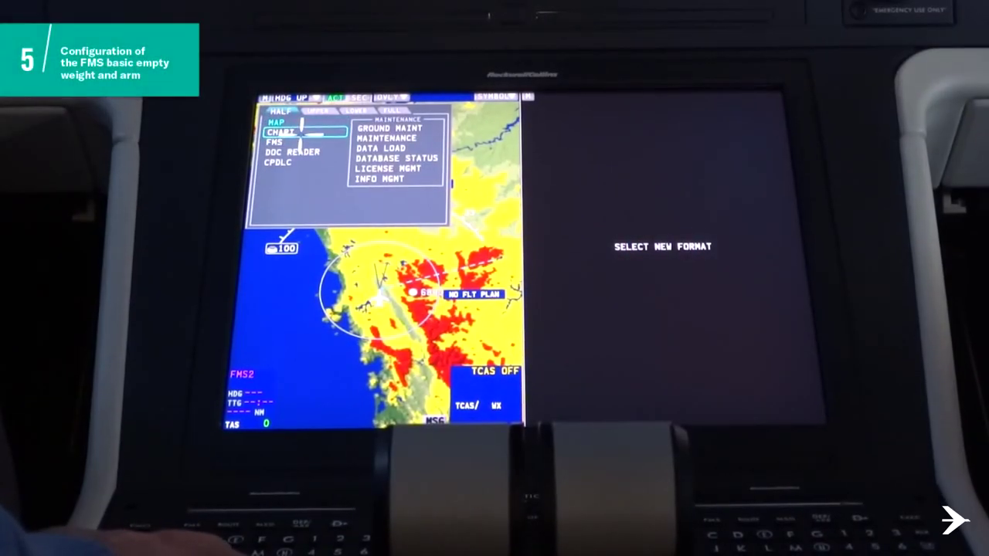
Go to the FMS Fuel Mgmt weight and balance page and start editing the CG entry
{"action": "left_click", "coordinate": [301, 132]}
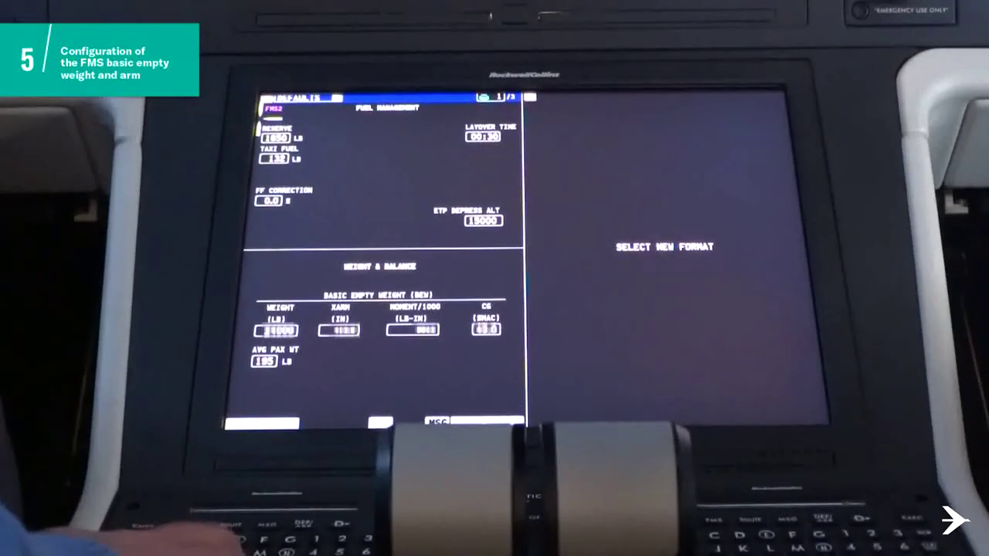
{"action": "left_click", "coordinate": [293, 98]}
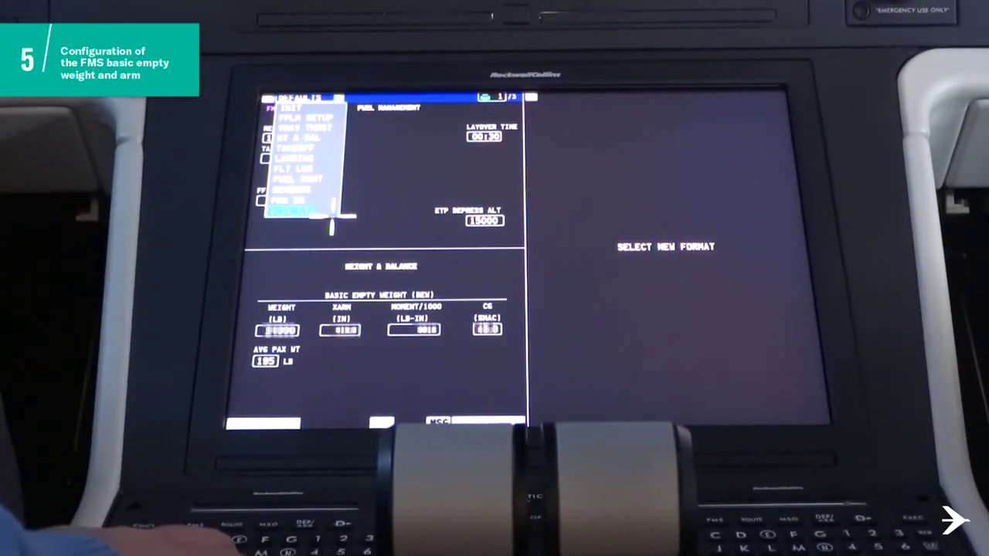
{"action": "left_click", "coordinate": [332, 211]}
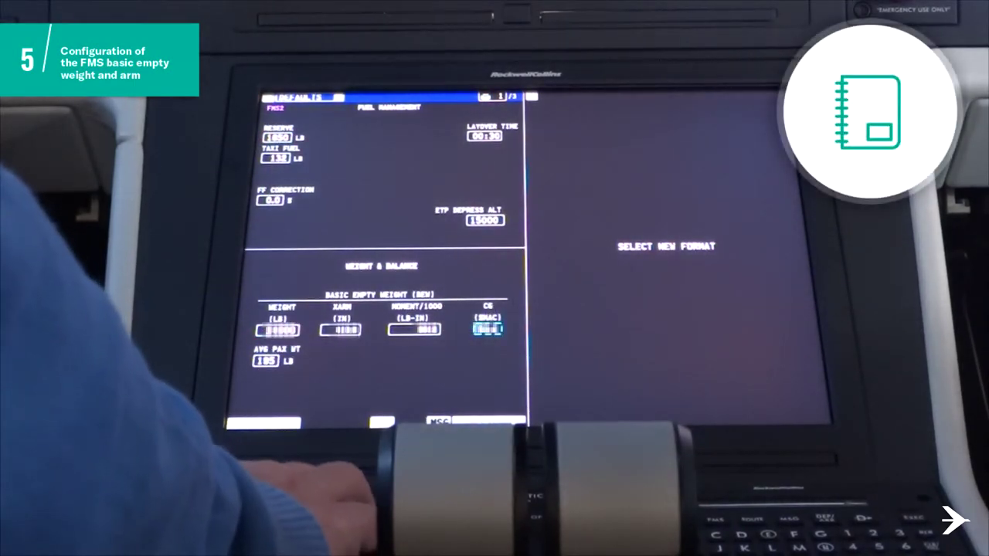
{"action": "left_click", "coordinate": [488, 329]}
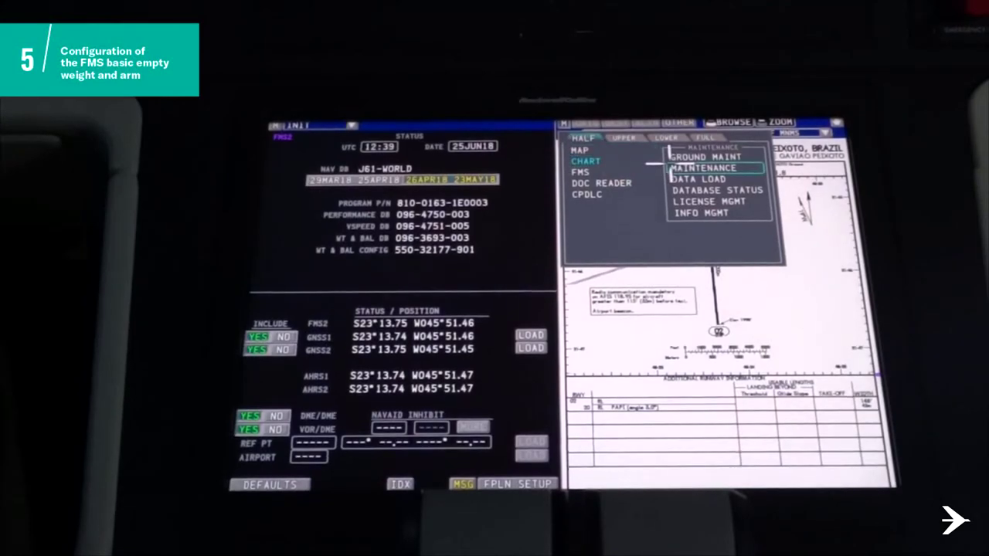
Set Airframe Cycles to 150 in the aircraft life cycle data
{"action": "left_click", "coordinate": [753, 170]}
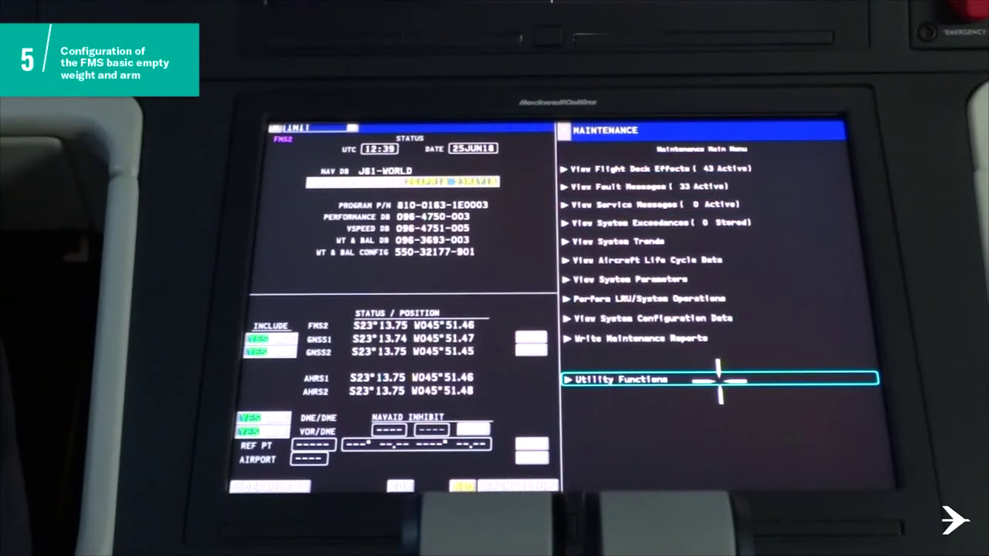
{"action": "left_click", "coordinate": [723, 380]}
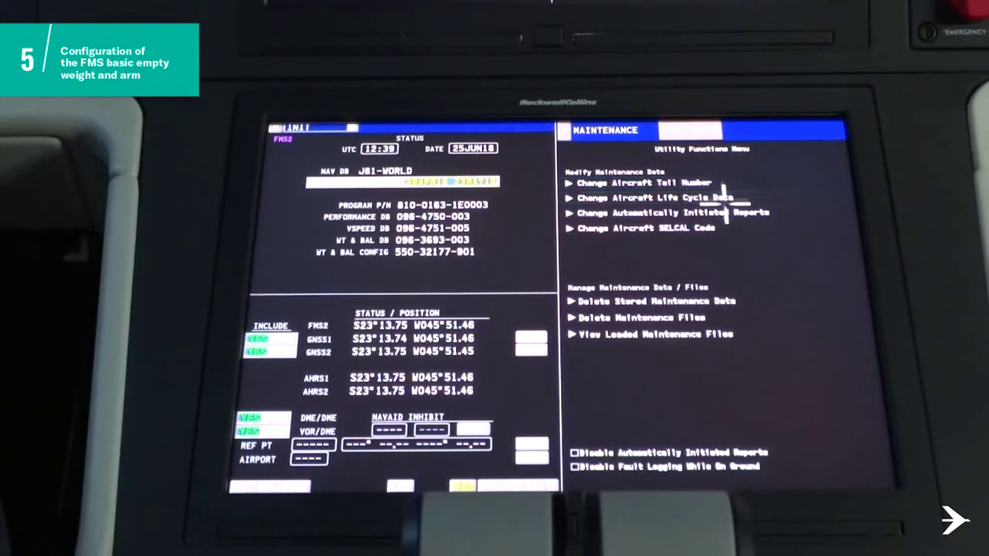
{"action": "left_click", "coordinate": [782, 198]}
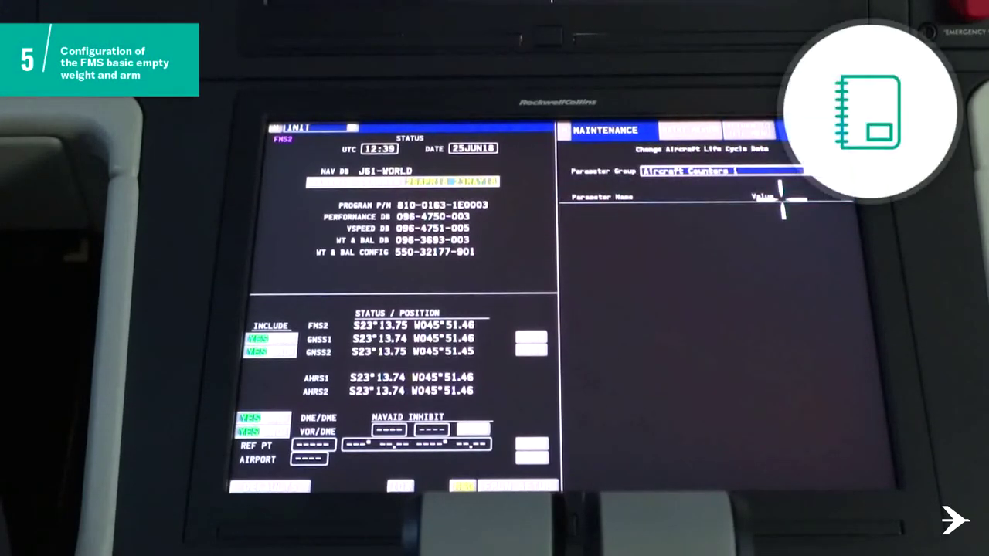
{"action": "left_click", "coordinate": [751, 216]}
{"action": "type", "text": "15"}
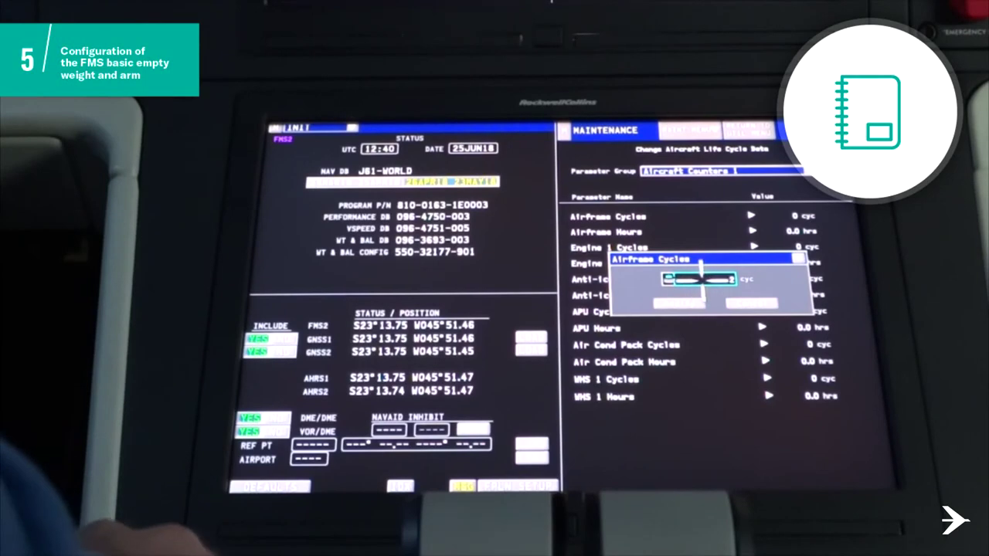
{"action": "type", "text": "0"}
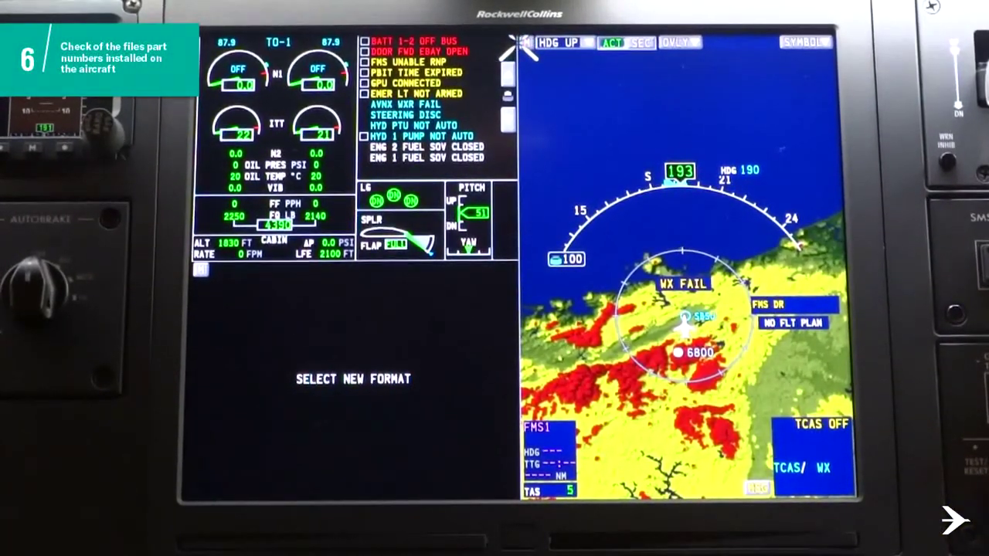
Review Maintenance and Database Status part numbers, then show FMS Status in the right pane
{"action": "left_click", "coordinate": [525, 45]}
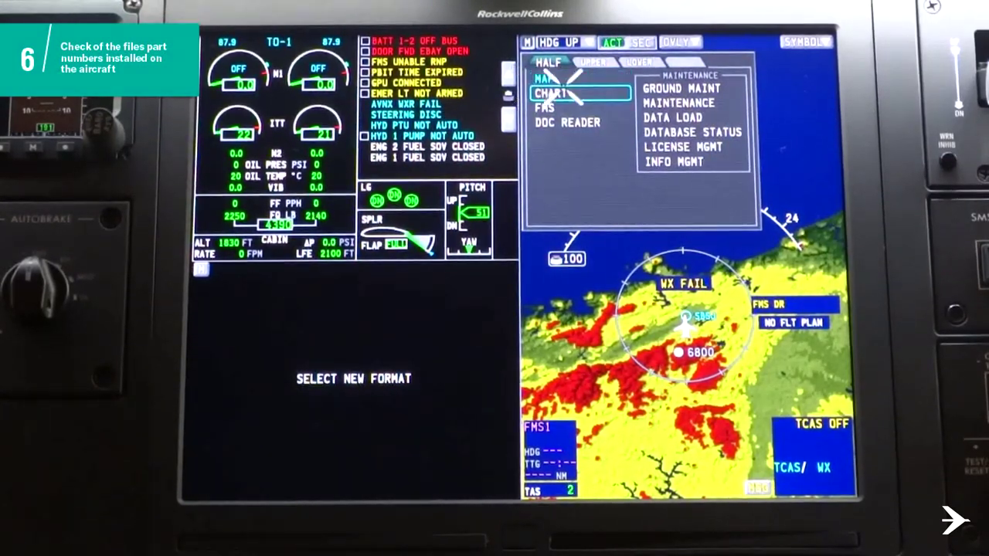
{"action": "left_click", "coordinate": [657, 102]}
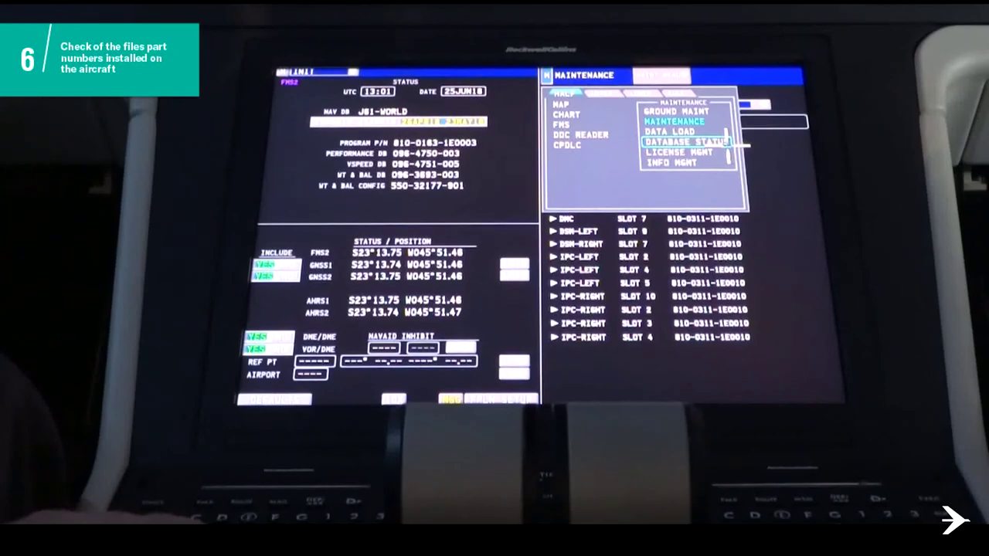
{"action": "left_click", "coordinate": [730, 144]}
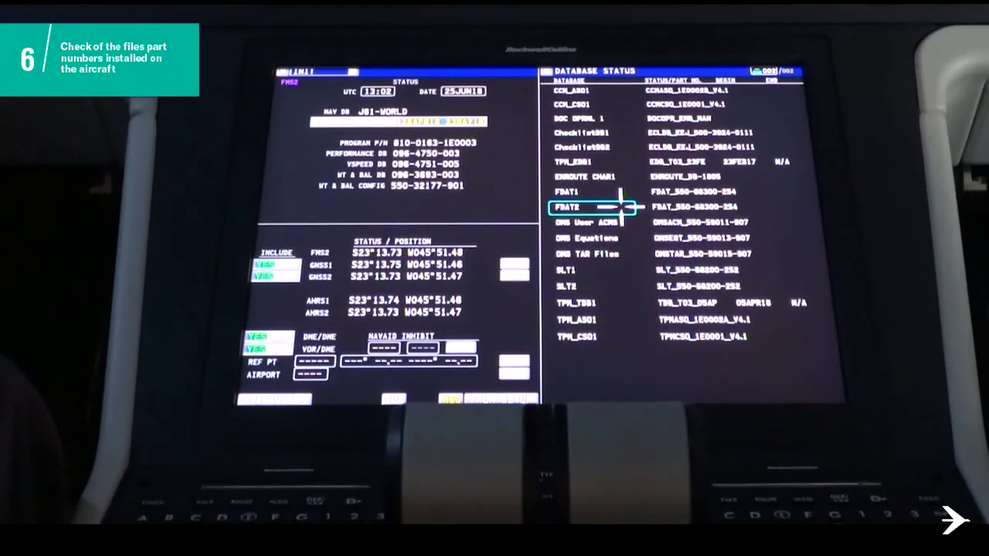
{"action": "scroll", "coordinate": [621, 207], "scroll_direction": "down", "scroll_amount": 5}
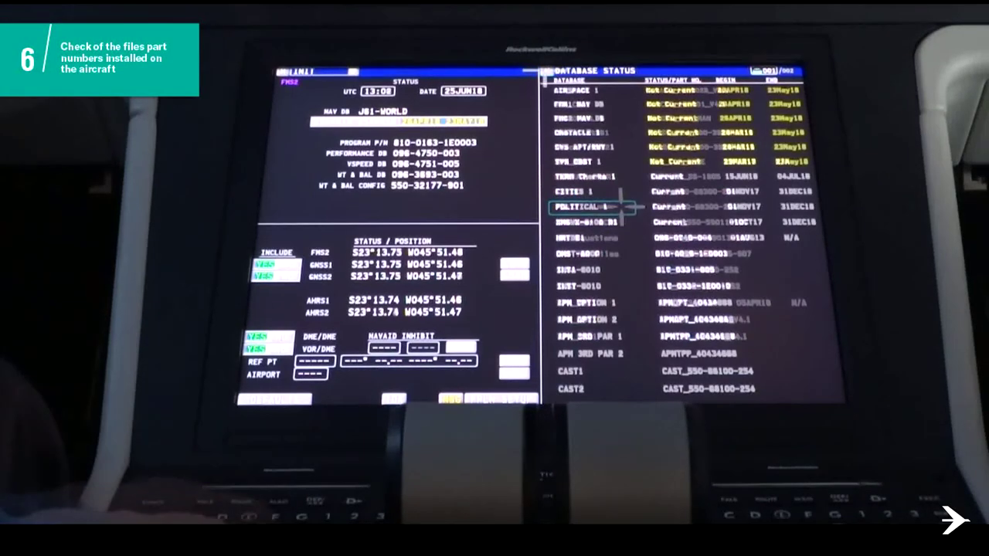
{"action": "left_click", "coordinate": [533, 98]}
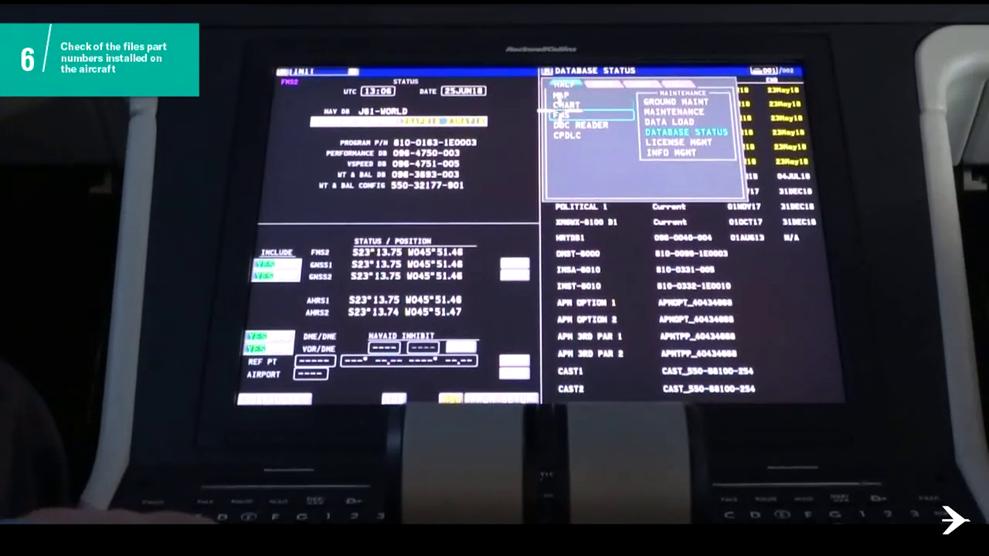
{"action": "left_click", "coordinate": [563, 113]}
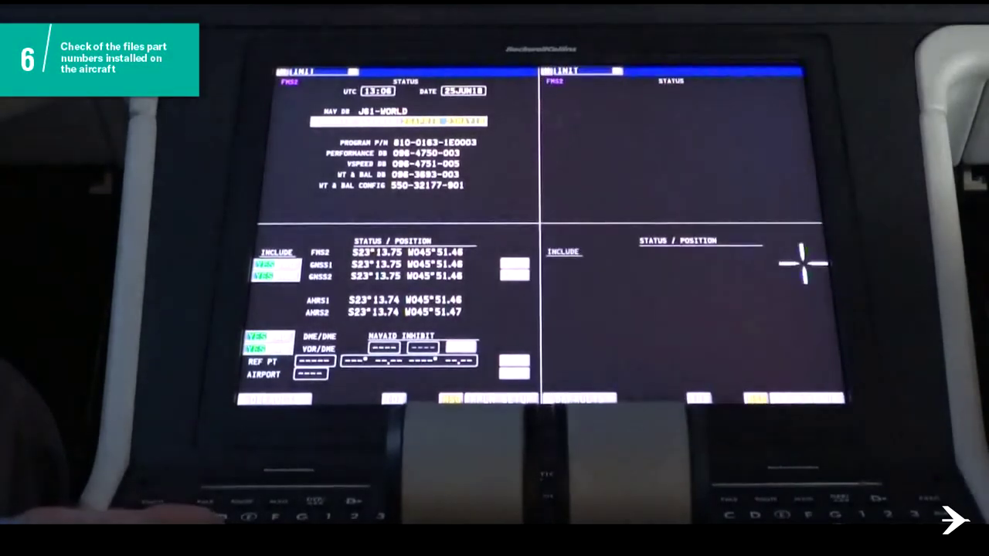